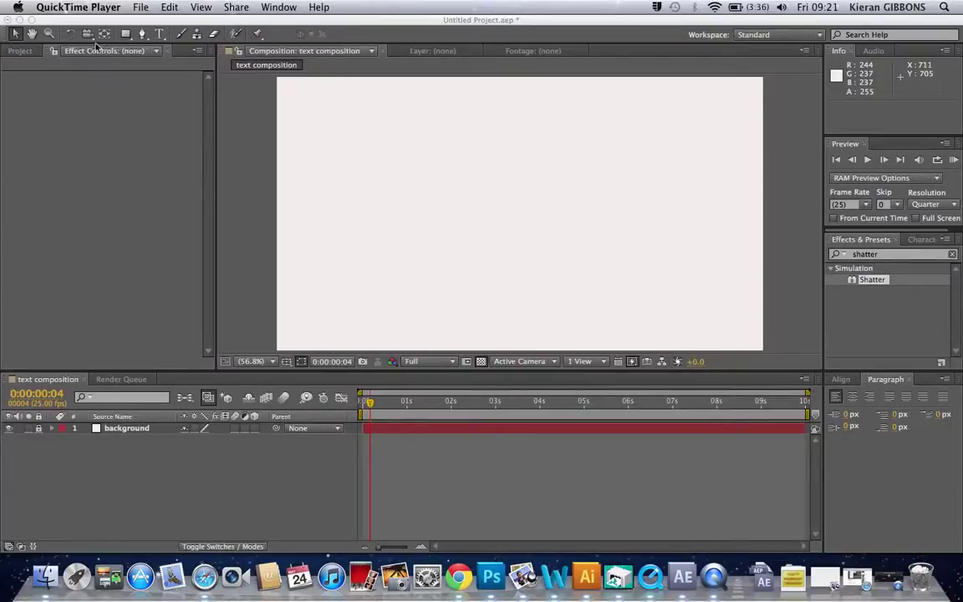
- Switch from QuickTime Player to After Effects and open the Composition menu
left_click(142, 8)
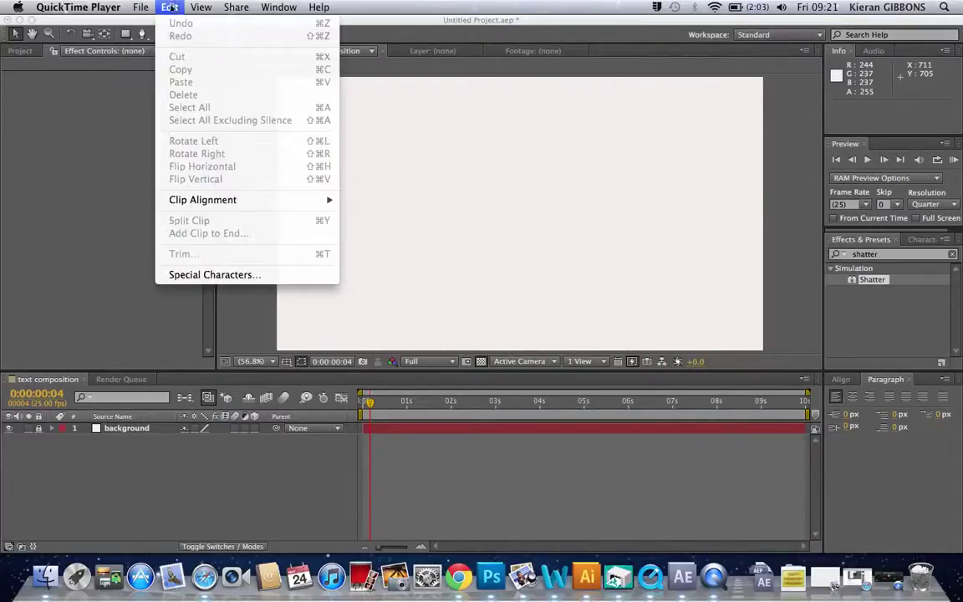
left_click(72, 169)
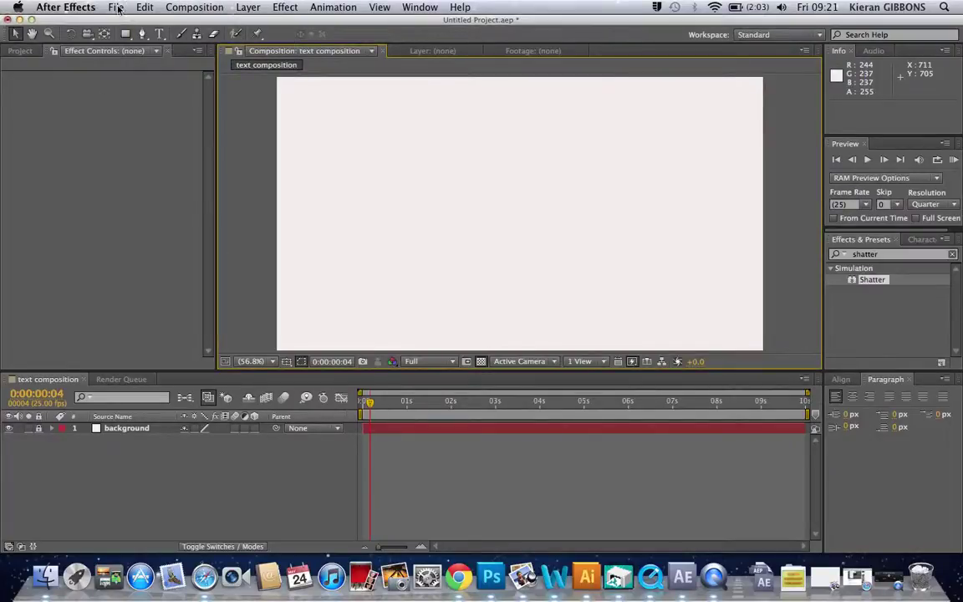
left_click(188, 10)
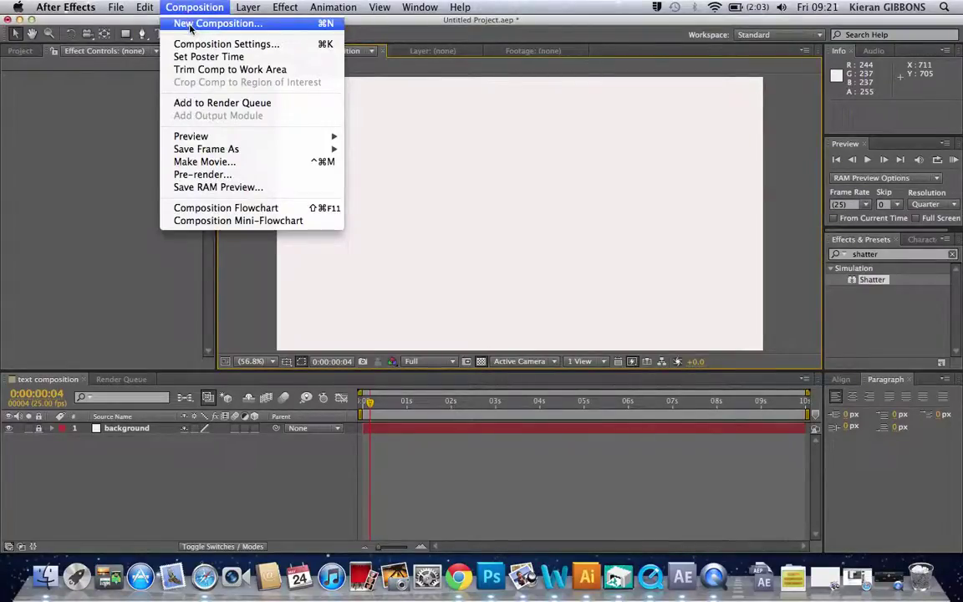
- Create a new 1280×720, 25 fps HDV/HDTV 720 composition named 'text'
left_click(190, 25)
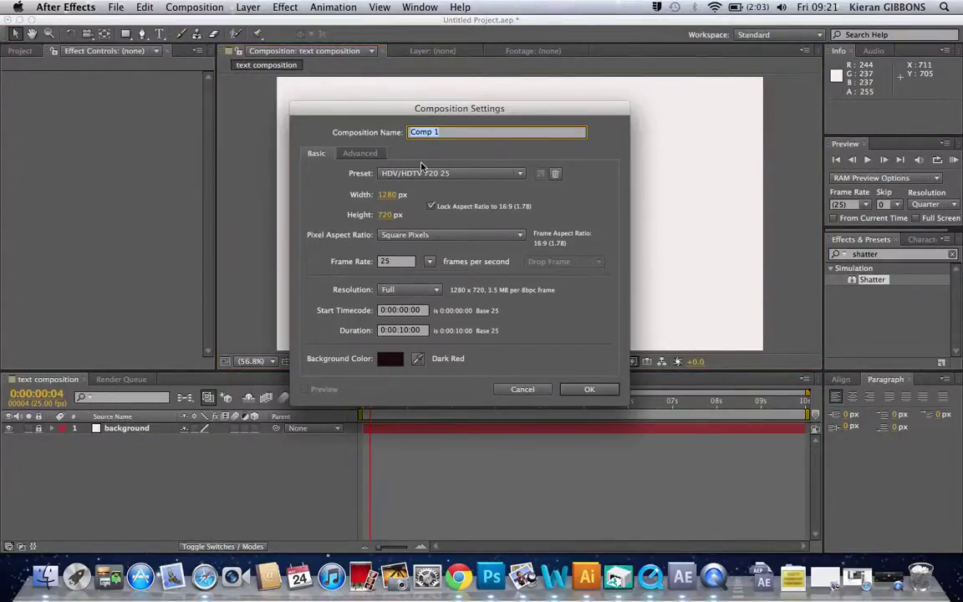
type("text")
left_click(589, 390)
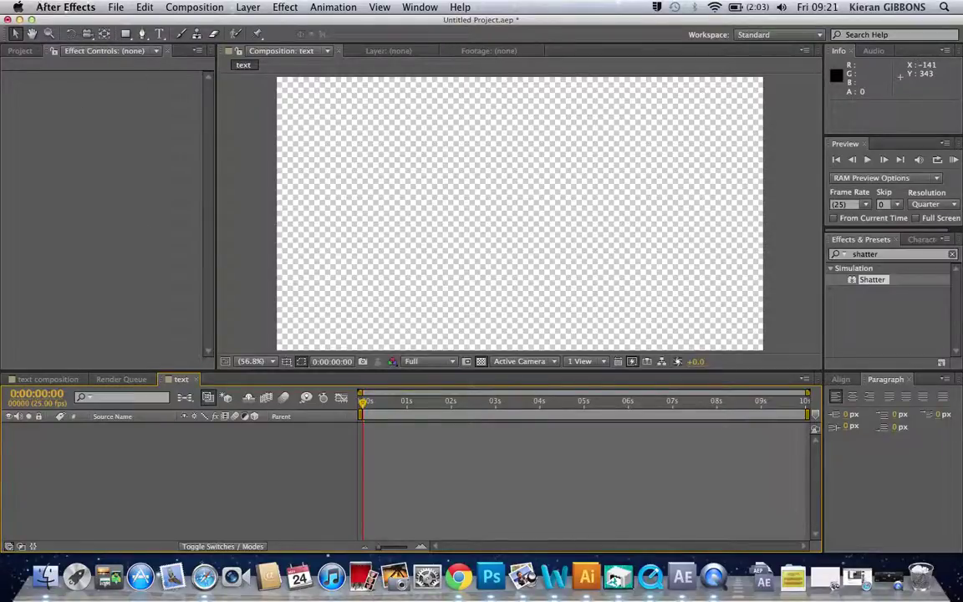
left_click(249, 8)
- Add a composition-sized pale solid, 'Pale Red Solid 1', and lock it
mouse_move(303, 25)
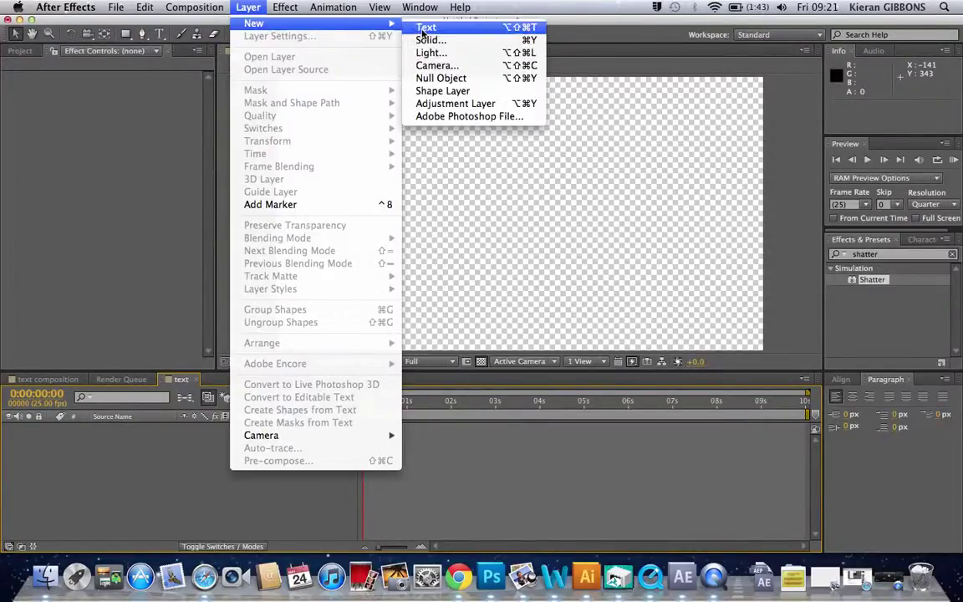
left_click(428, 40)
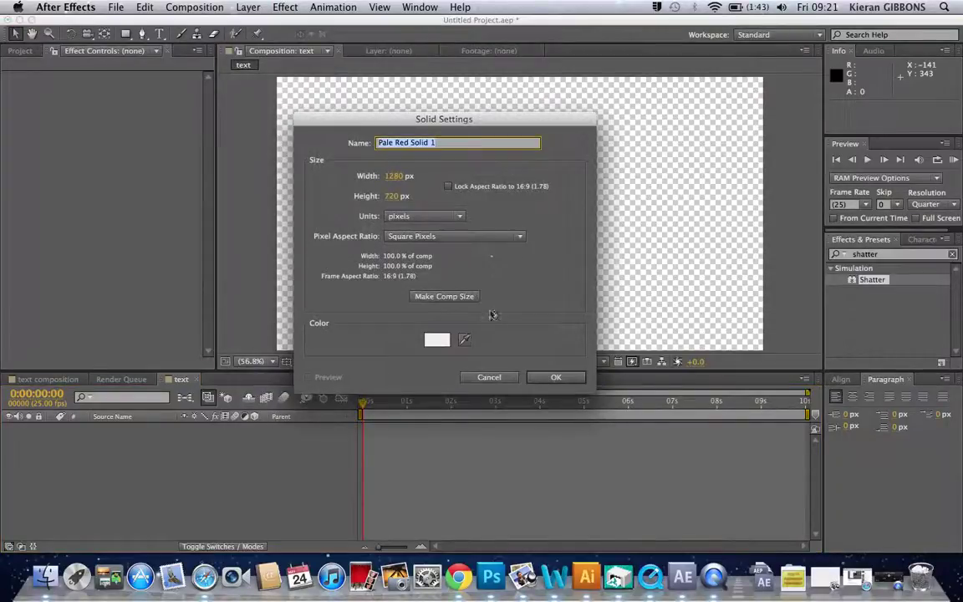
left_click(557, 379)
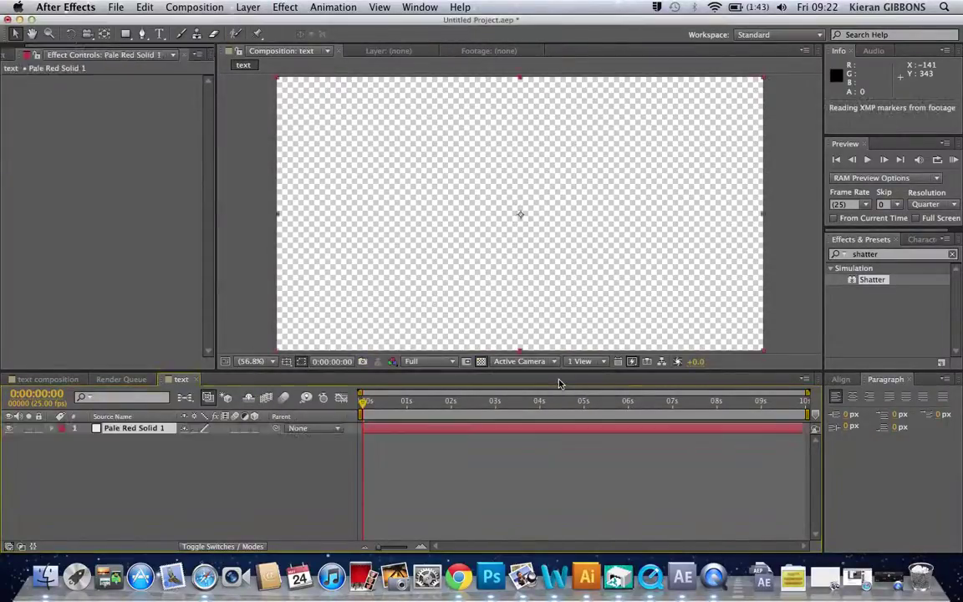
left_click(39, 428)
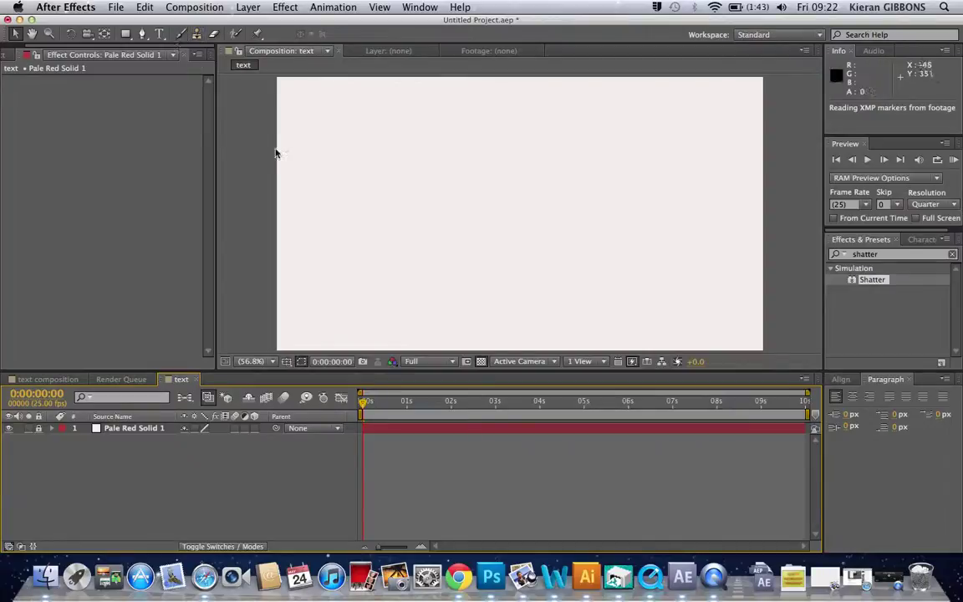
left_click(117, 8)
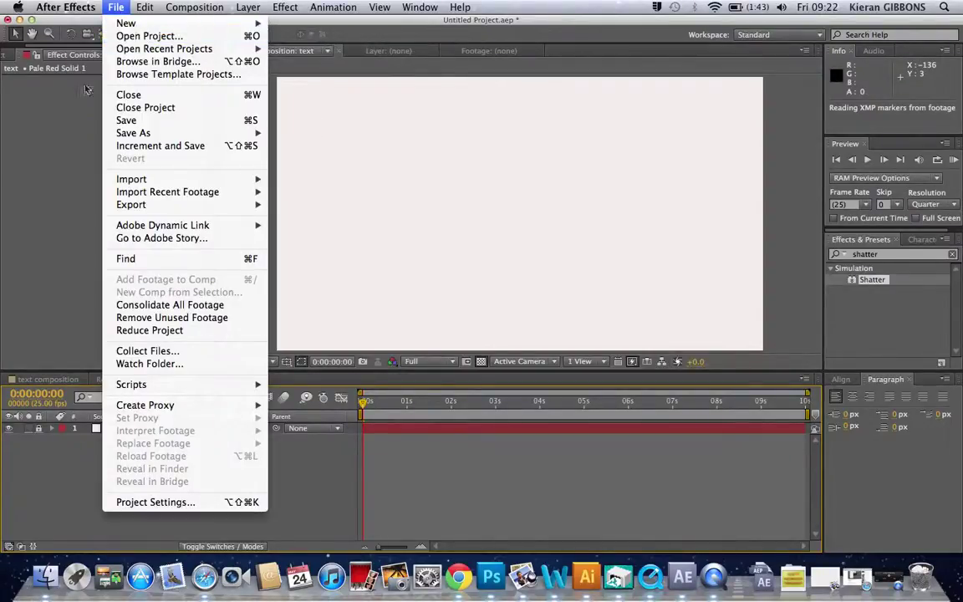
left_click(64, 139)
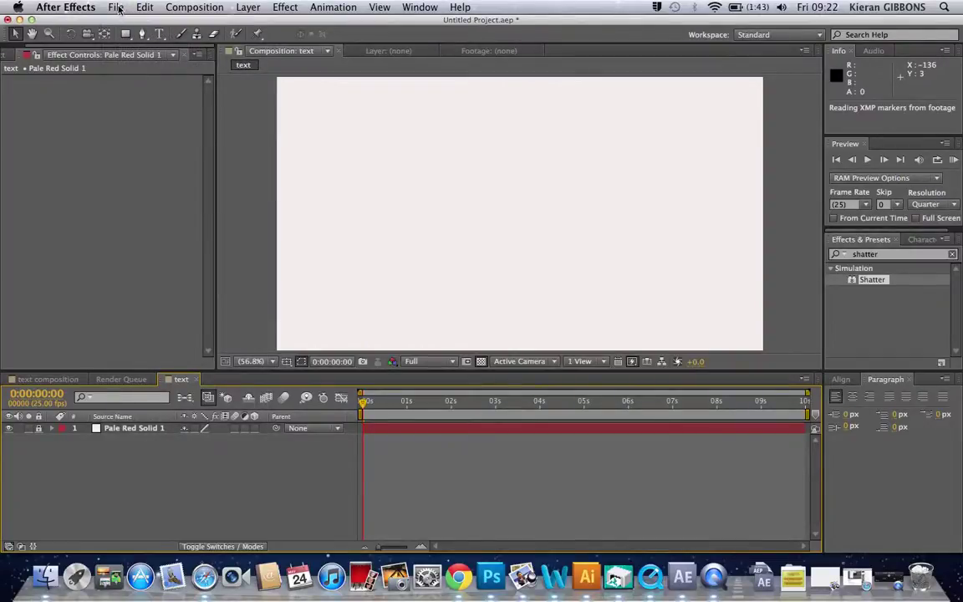
left_click(117, 7)
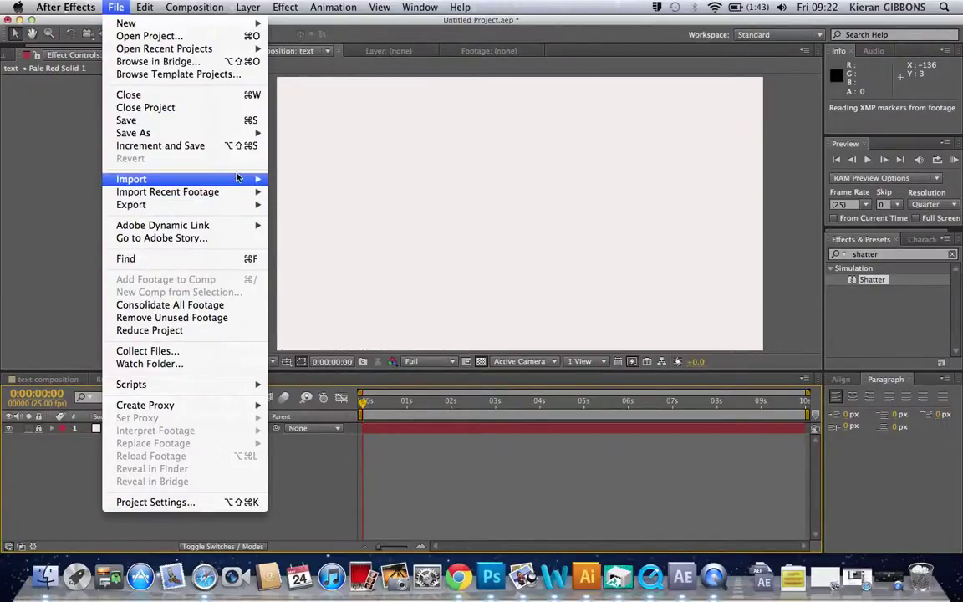
- Open the Import File dialog and browse the Desktop and screenshots folder
mouse_move(242, 179)
left_click(289, 180)
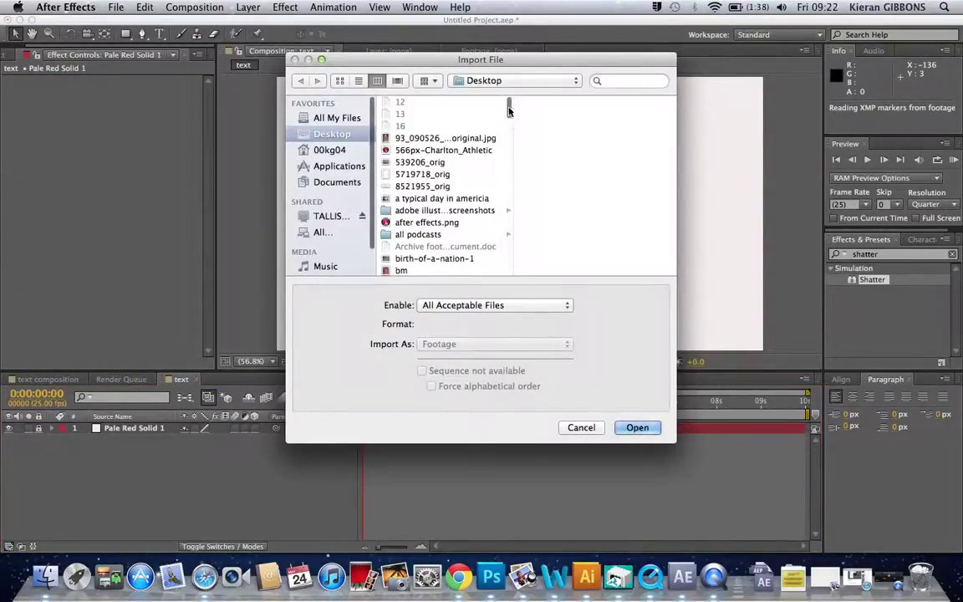
left_click_drag(443, 138, 444, 174)
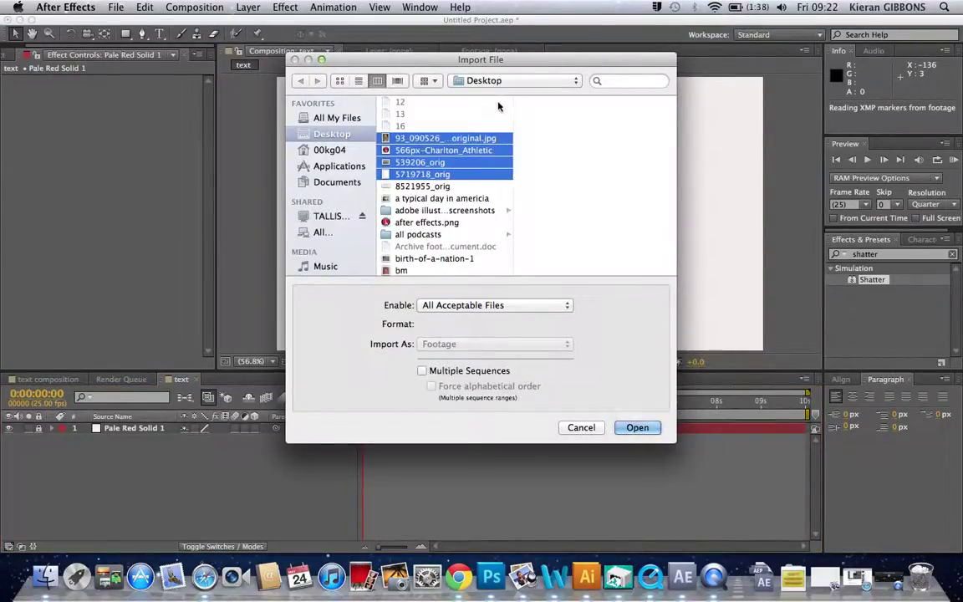
left_click(460, 211)
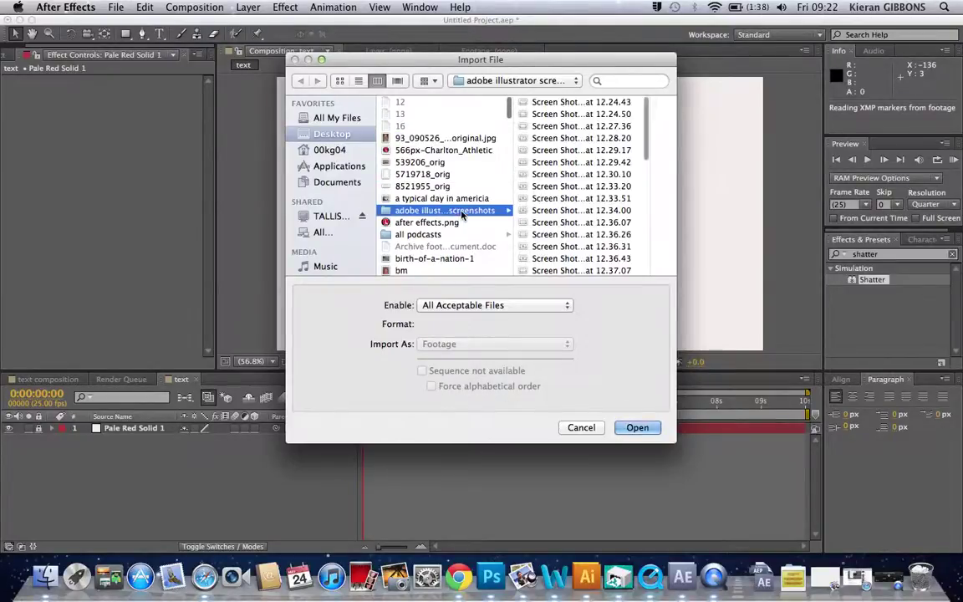
left_click(460, 223)
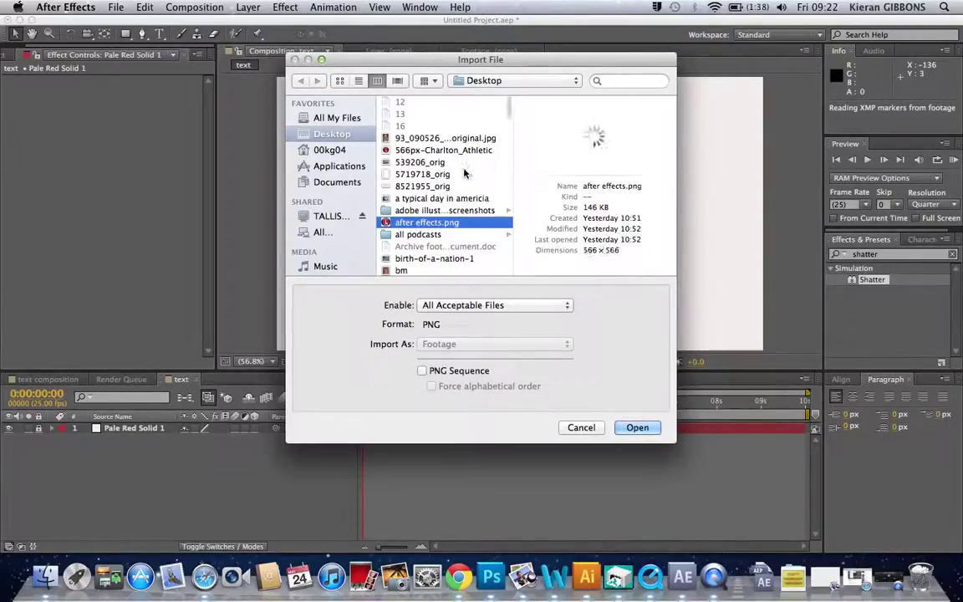
- Select 'Strike Back Logo (450x147)6.png' in the file list and import it
key("Down")
key("Down")
key("Down")
key("Down")
key("Down")
key("Down")
key("Down")
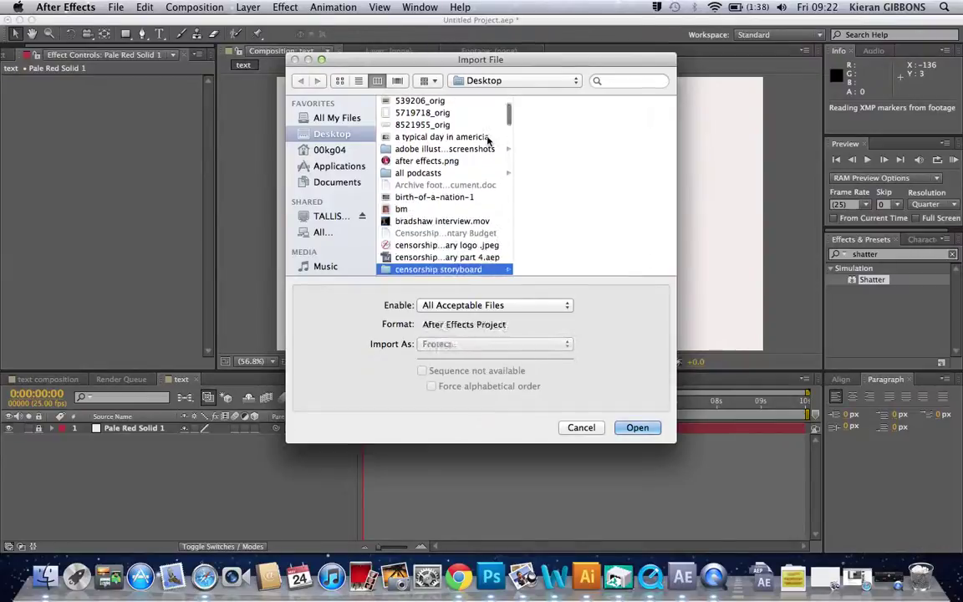
key("Down")
key("Down")
key("Down")
key("Down")
key("Down")
key("Down")
key("Down")
key("Down")
key("Down")
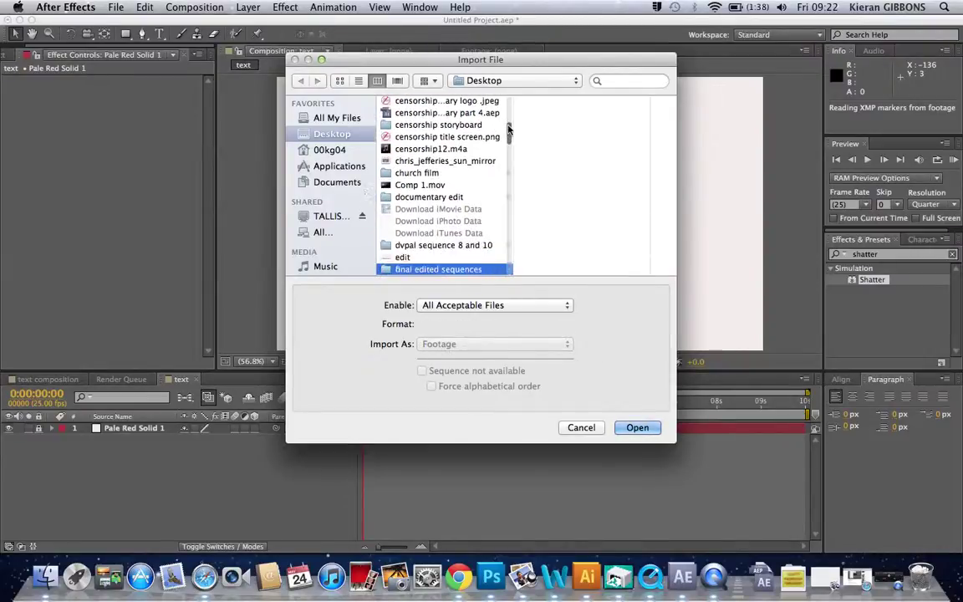
key("Down")
key("Down")
key("Down")
key("Down")
key("Down")
key("Down")
key("Down")
key("Down")
key("Down")
key("Down")
key("Down")
key("Down")
key("Down")
key("Down")
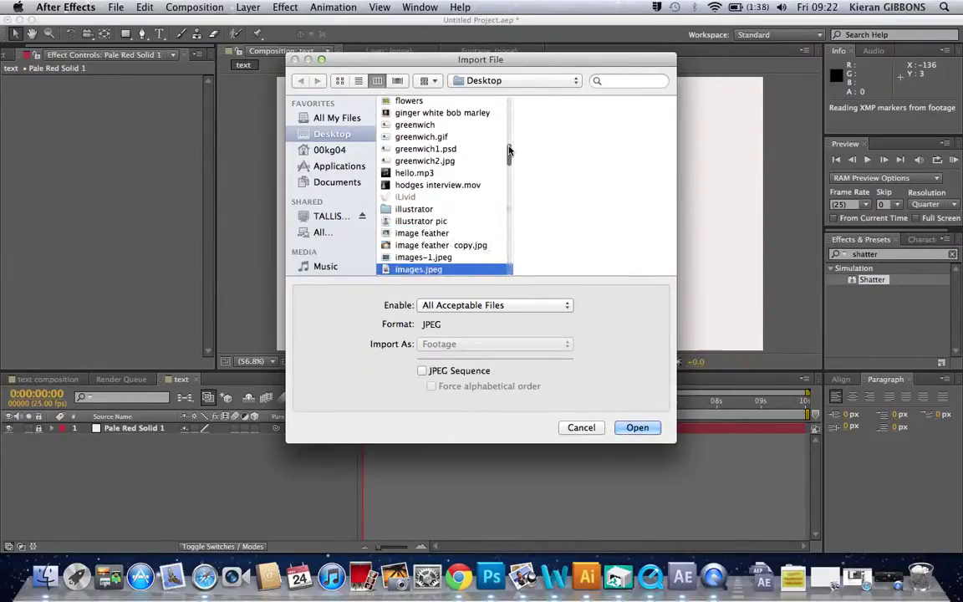
key("Down")
key("Down")
key("Down")
key("Down")
key("Down")
key("Down")
key("Down")
key("Down")
key("Down")
key("Down")
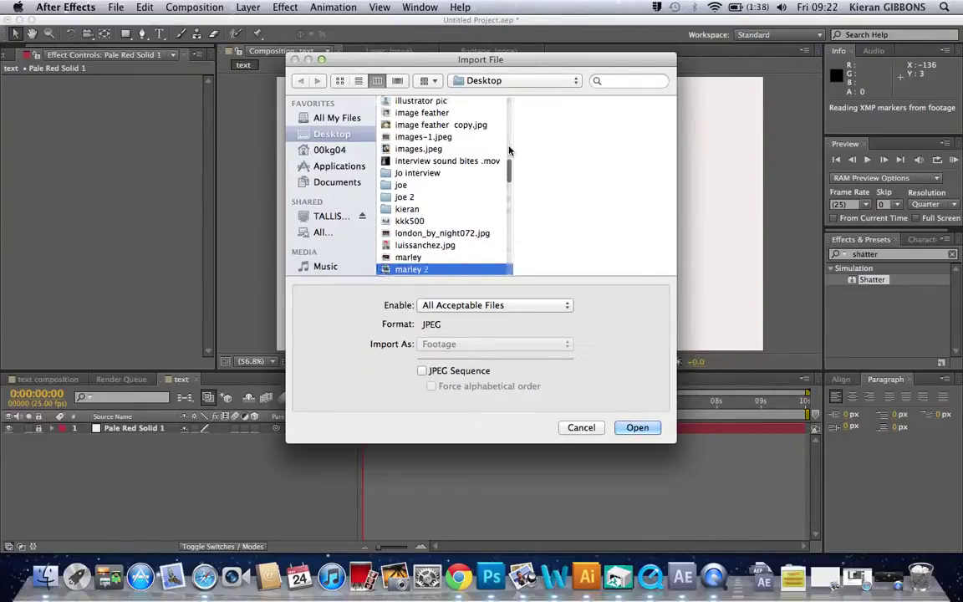
key("Down")
key("Down")
key("Down")
key("Down")
key("Down")
key("Down")
key("Down")
key("Down")
key("Down")
key("Down")
key("Down")
key("Down")
key("Down")
key("Down")
key("Down")
key("Down")
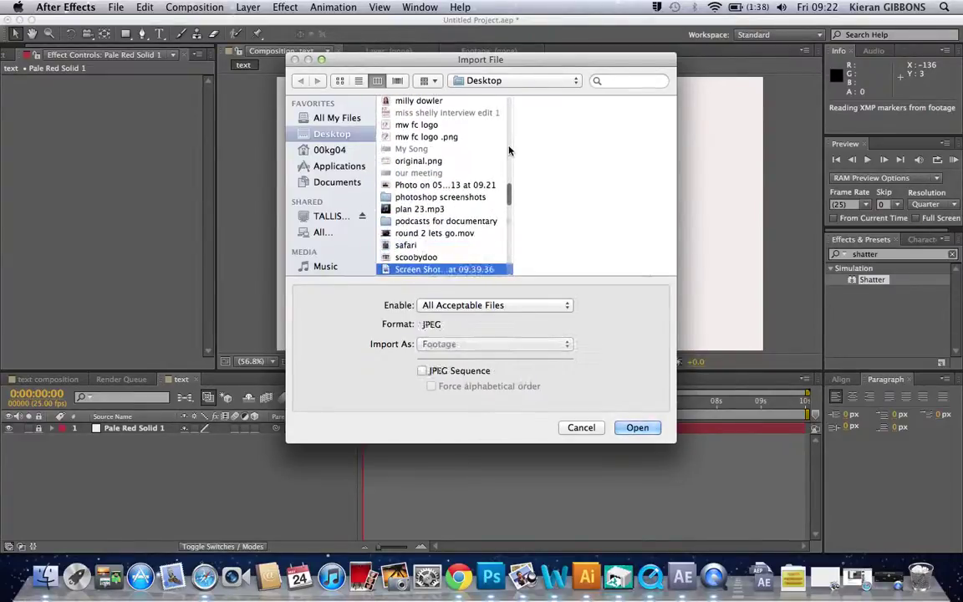
key("Down")
key("Down")
key("Down")
key("Down")
key("Down")
key("Down")
key("Down")
key("Down")
key("Down")
key("Down")
key("Down")
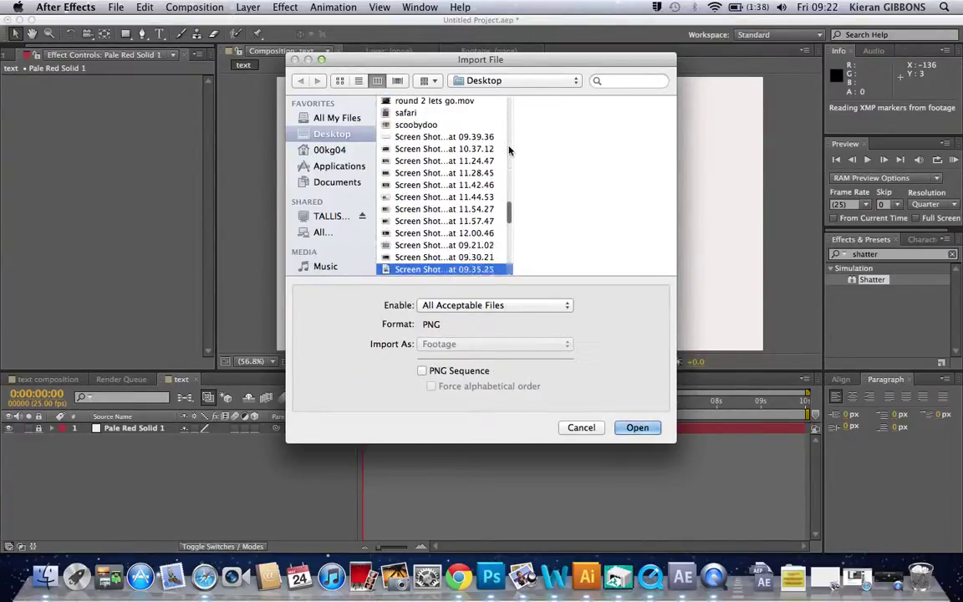
key("Down")
key("Down")
key("Down")
key("Down")
key("Down")
key("Down")
key("Down")
key("Down")
key("Down")
key("Down")
key("Down")
key("Down")
key("Down")
key("Down")
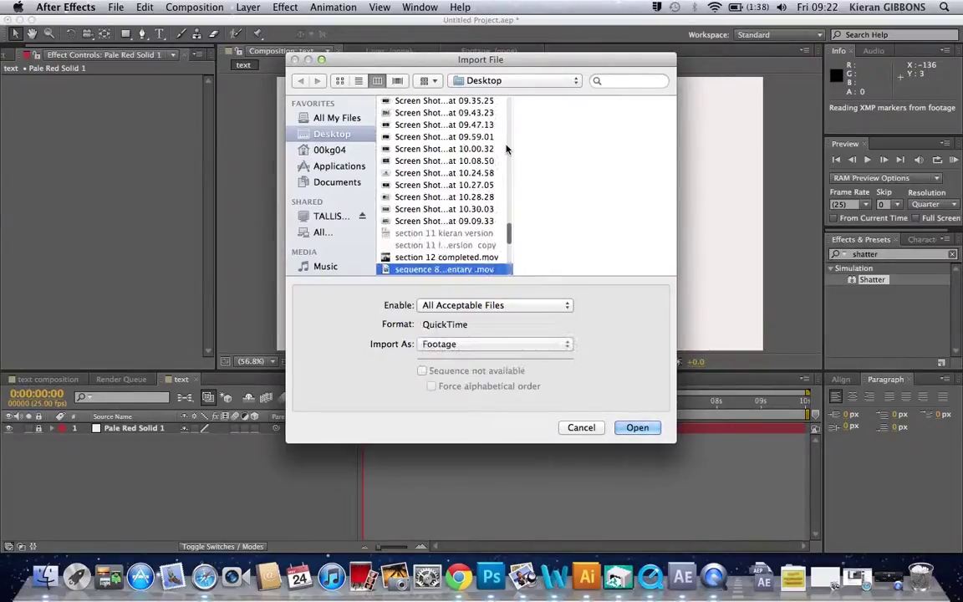
key("Down")
key("Down")
key("Down")
key("Down")
key("Down")
key("Down")
key("Down")
key("Down")
key("Down")
key("Down")
key("Down")
key("Down")
key("Down")
key("Down")
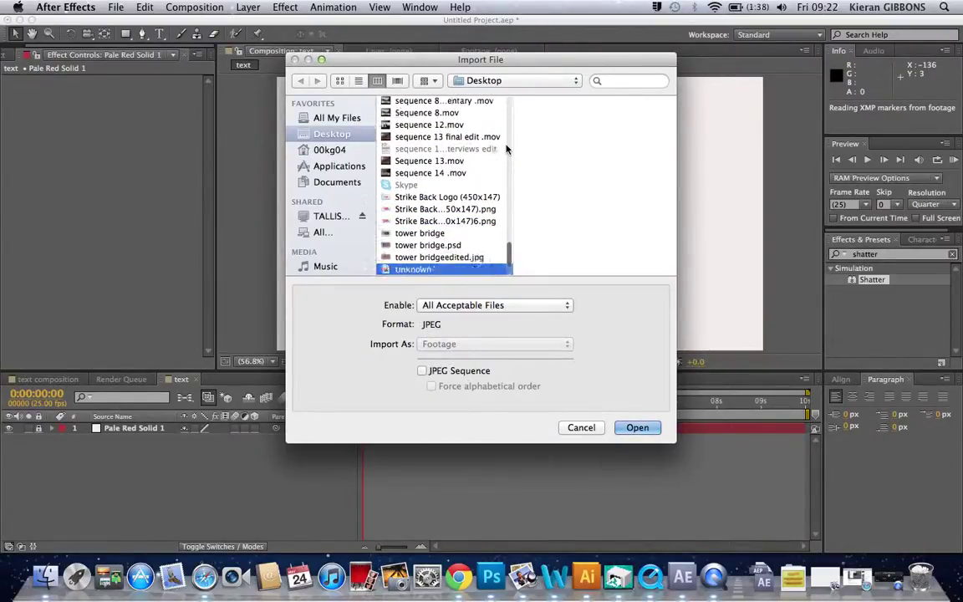
key("Down")
key("Down")
key("Down")
key("Down")
key("Down")
key("Down")
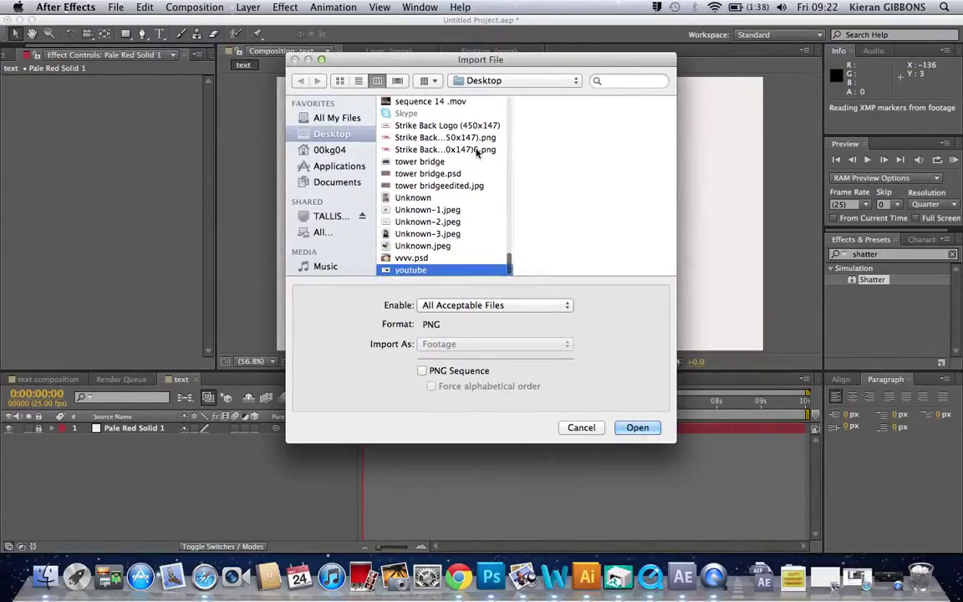
key("Up")
key("Up")
key("Up")
key("Up")
key("Up")
key("Up")
key("Up")
key("Up")
key("Up")
key("Up")
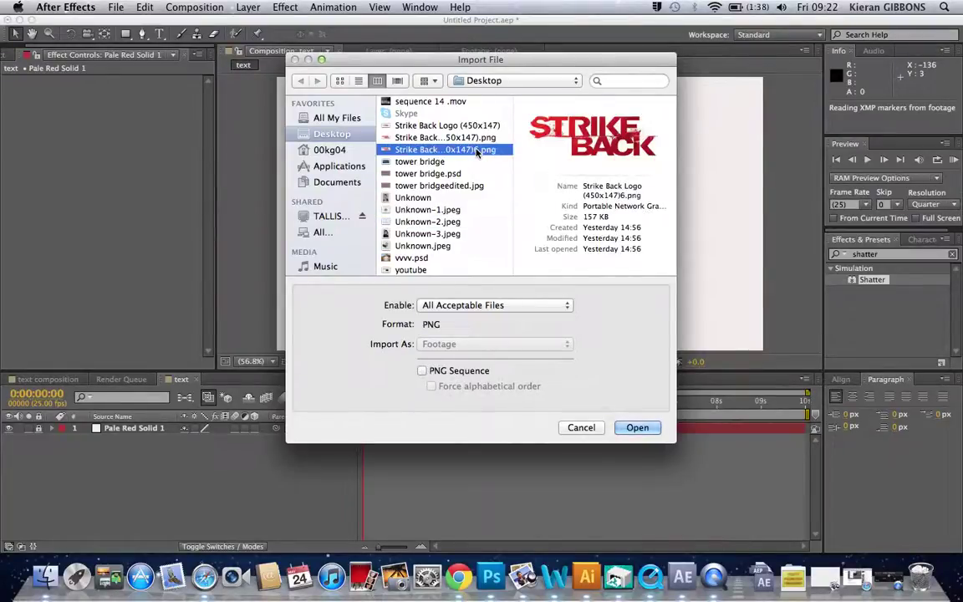
left_click(638, 427)
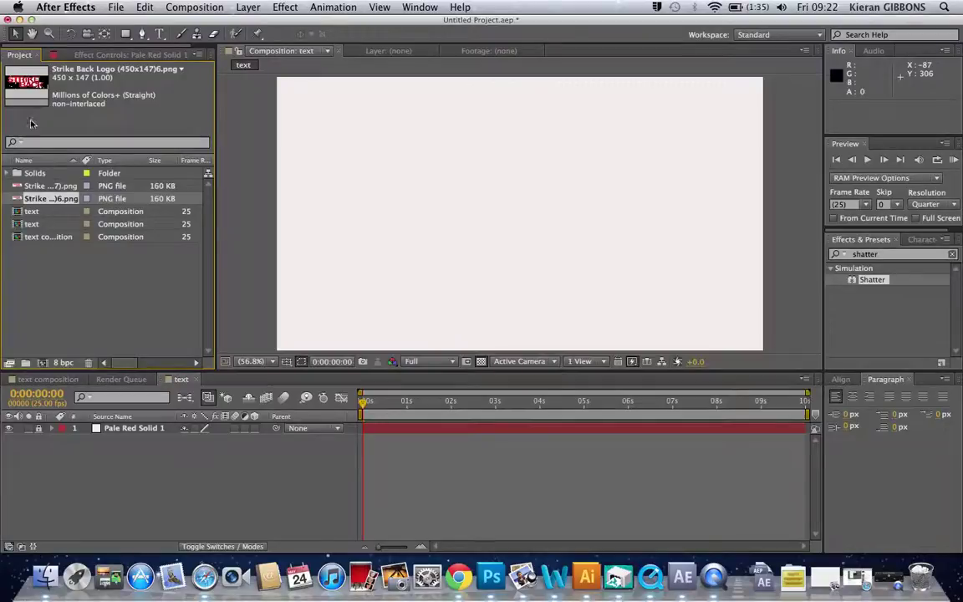
- Place the Strike Back logo footage into the composition above the pale solid
left_click_drag(43, 201, 551, 186)
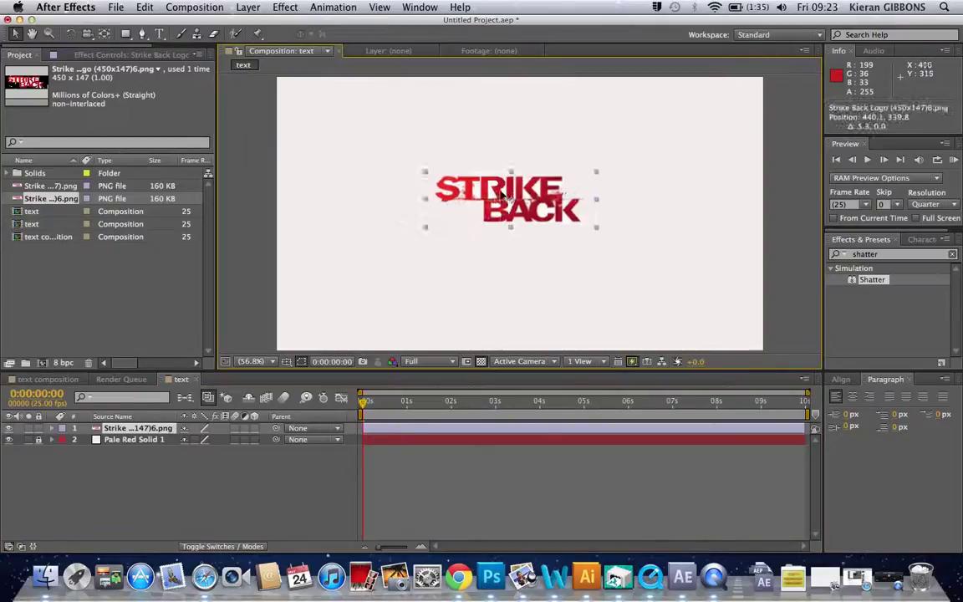
key("Return")
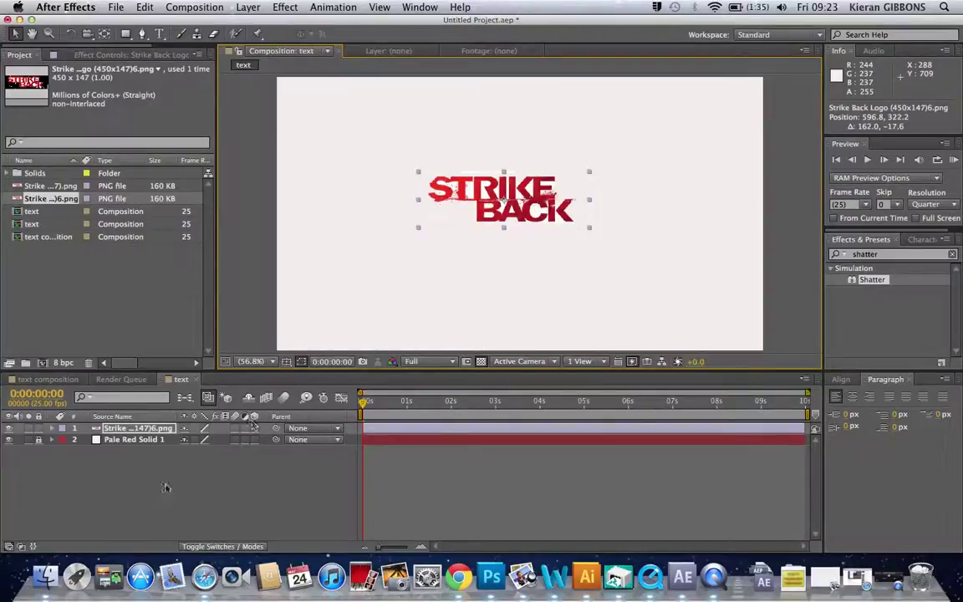
key("s")
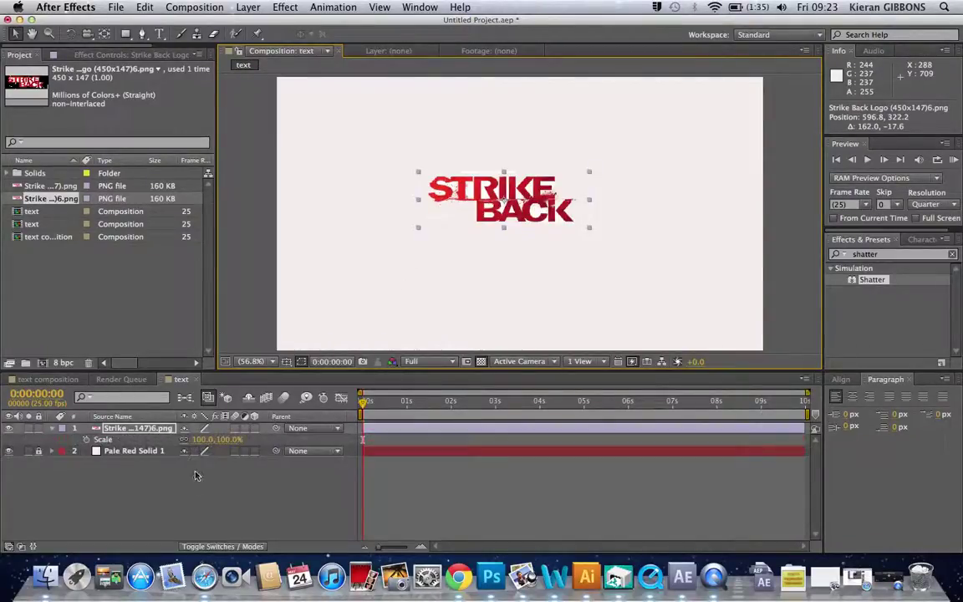
- Set the logo layer's Scale to 150%
left_click(227, 440)
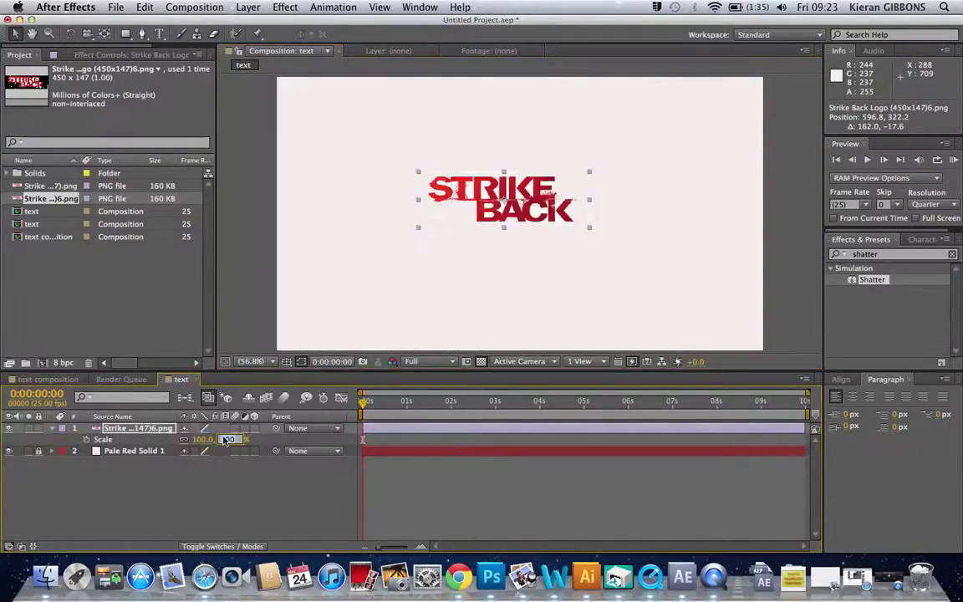
type("150")
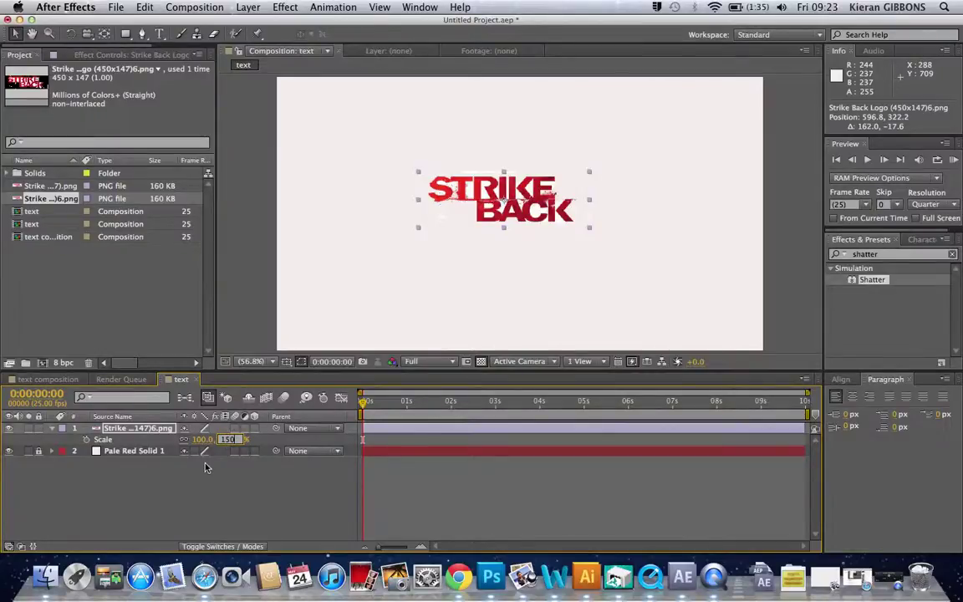
left_click(201, 499)
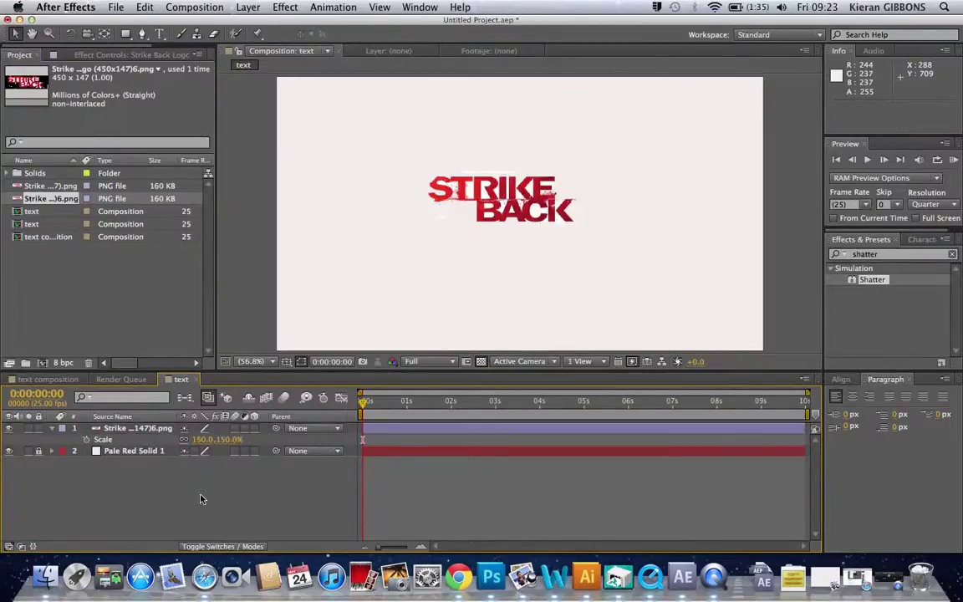
left_click(495, 215)
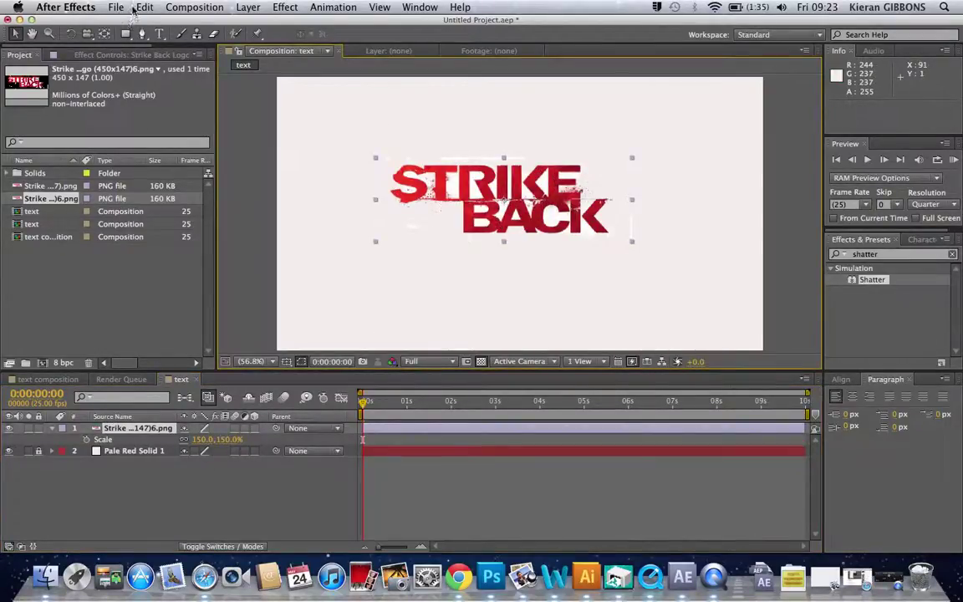
- Pre-compose the logo into a composition named 'text' and nudge it right to 647.8, 320.4
left_click(186, 8)
mouse_move(205, 150)
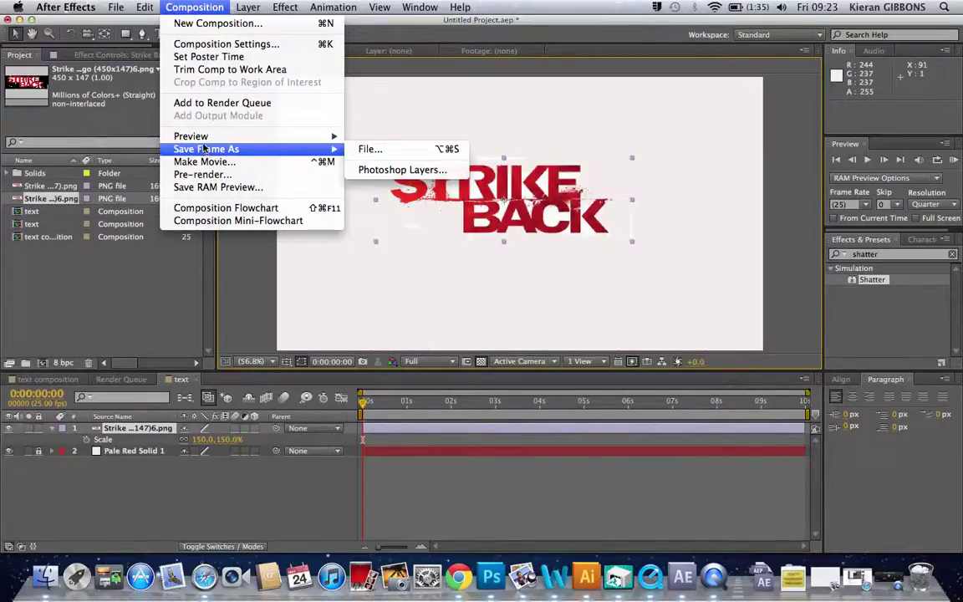
mouse_move(249, 6)
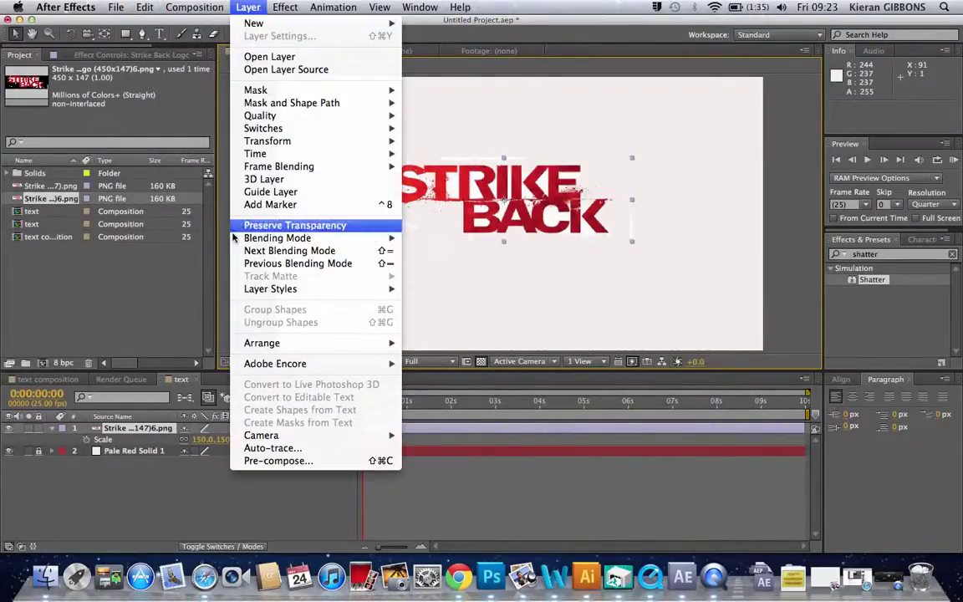
left_click(252, 463)
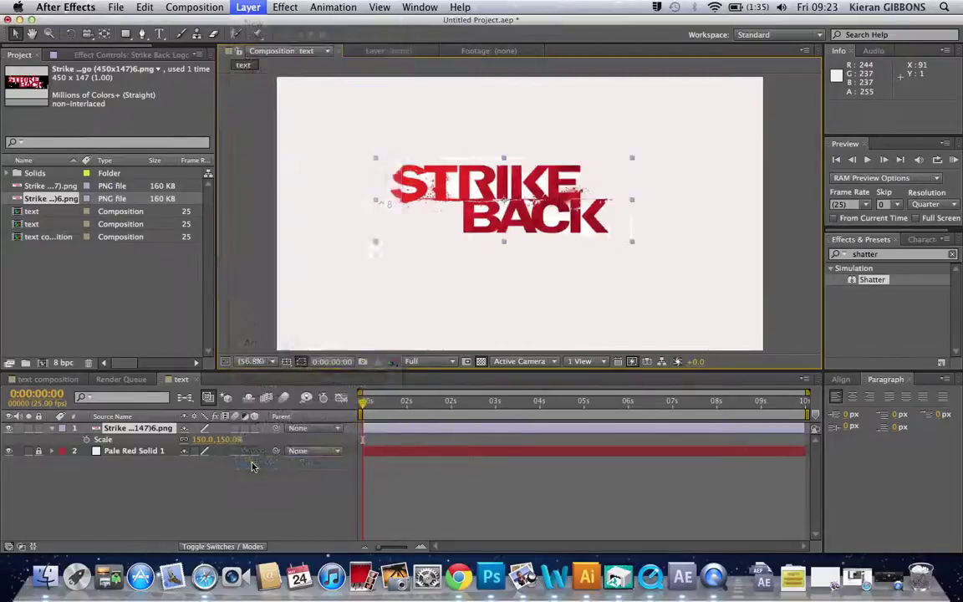
type("l")
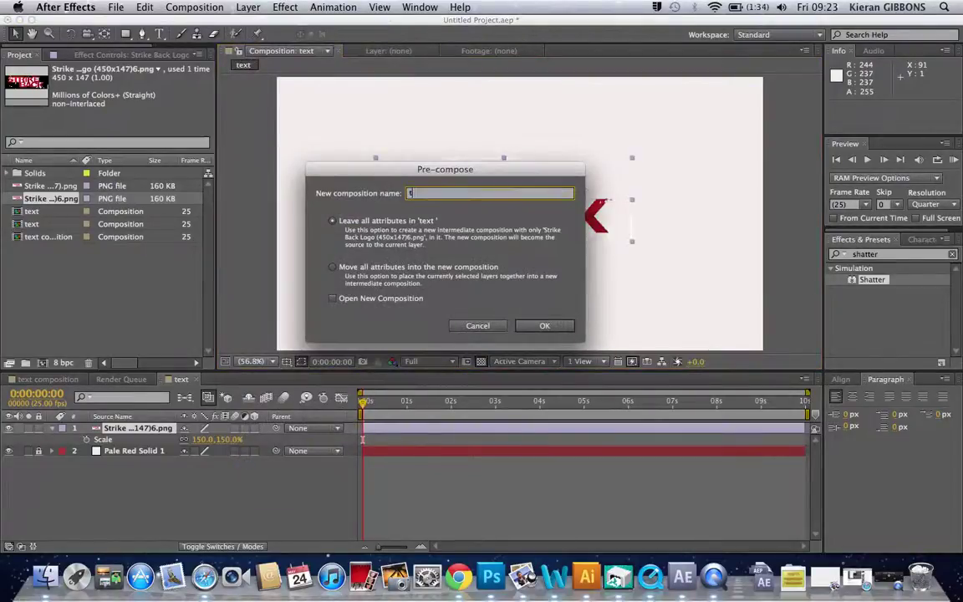
left_click(544, 325)
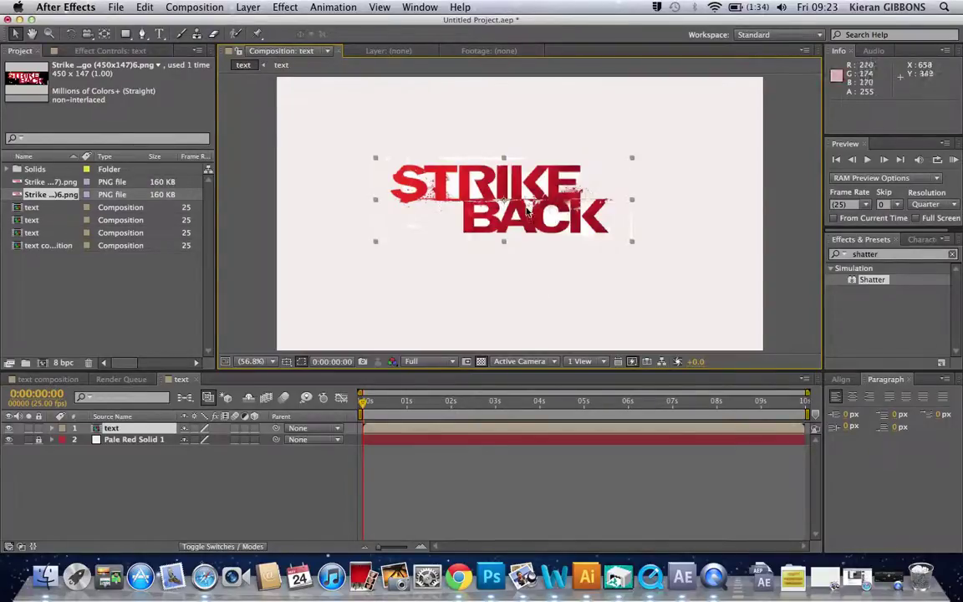
left_click_drag(468, 184, 534, 201)
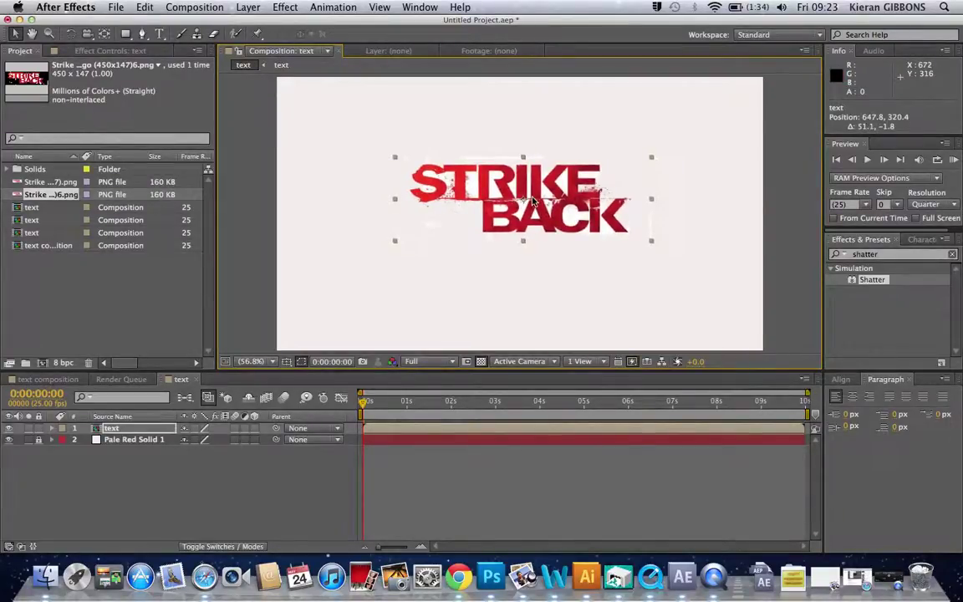
- Add 'Adjustment Layer 1' on top of the logo and pale solid layers
left_click(245, 8)
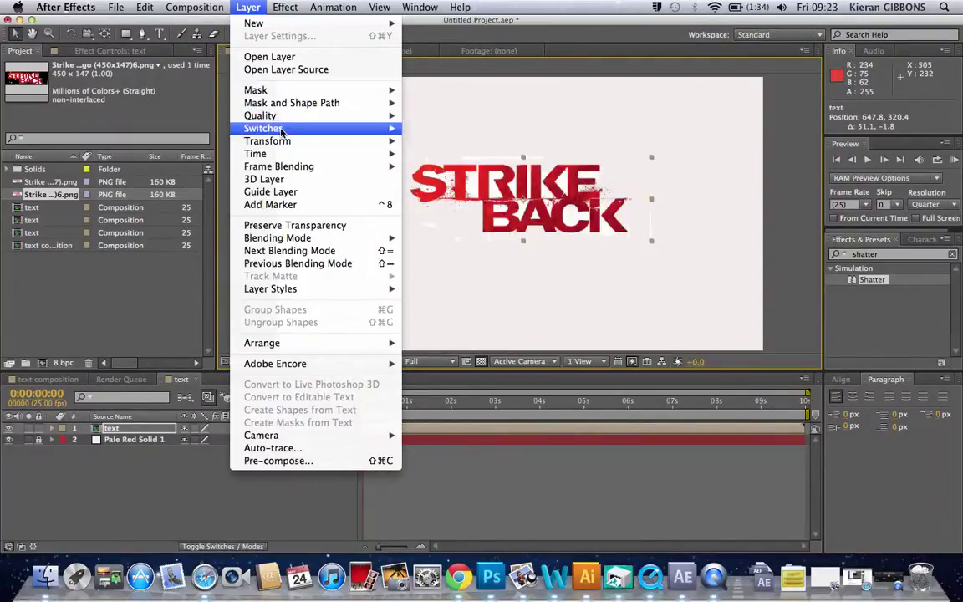
mouse_move(273, 241)
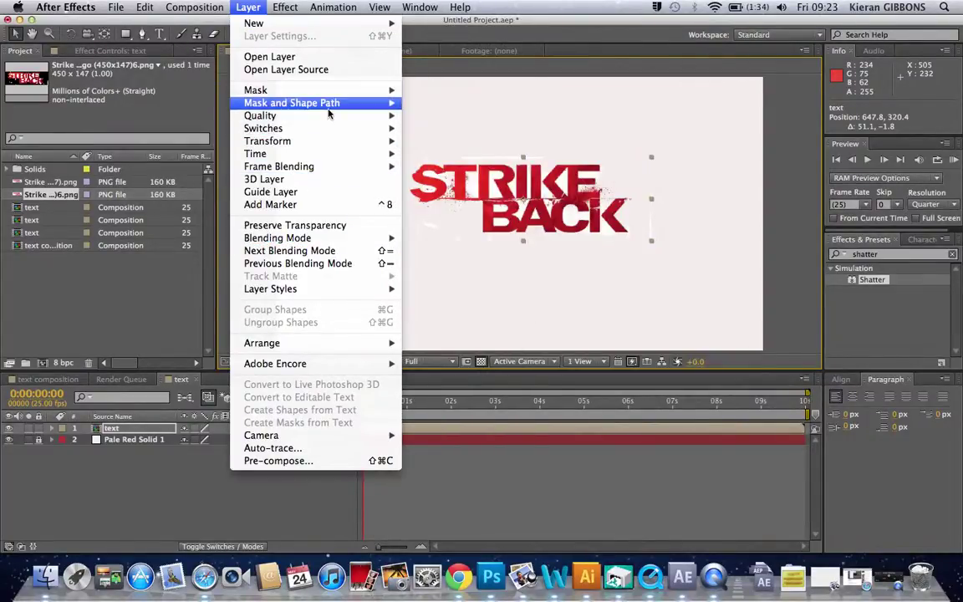
mouse_move(315, 343)
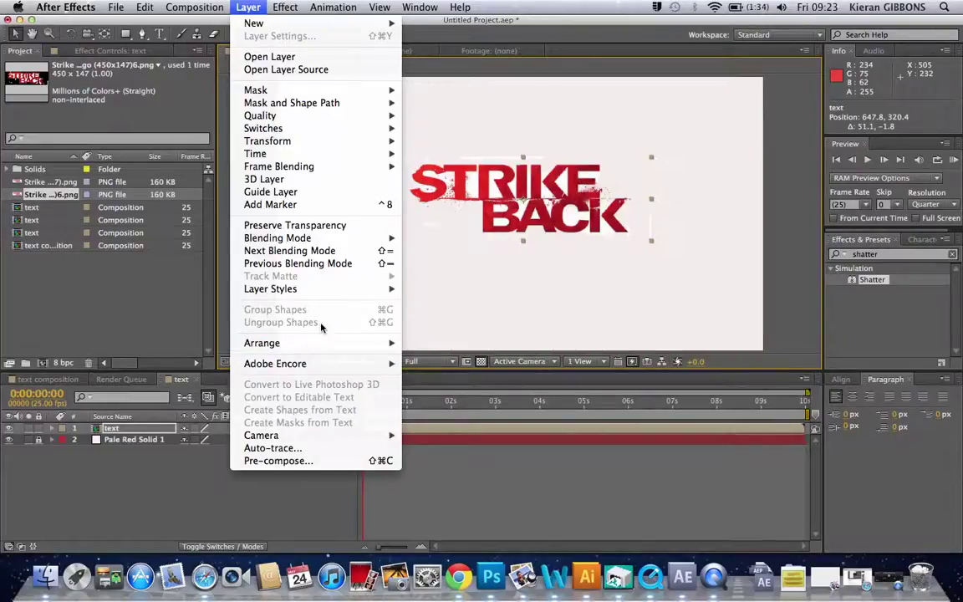
mouse_move(349, 97)
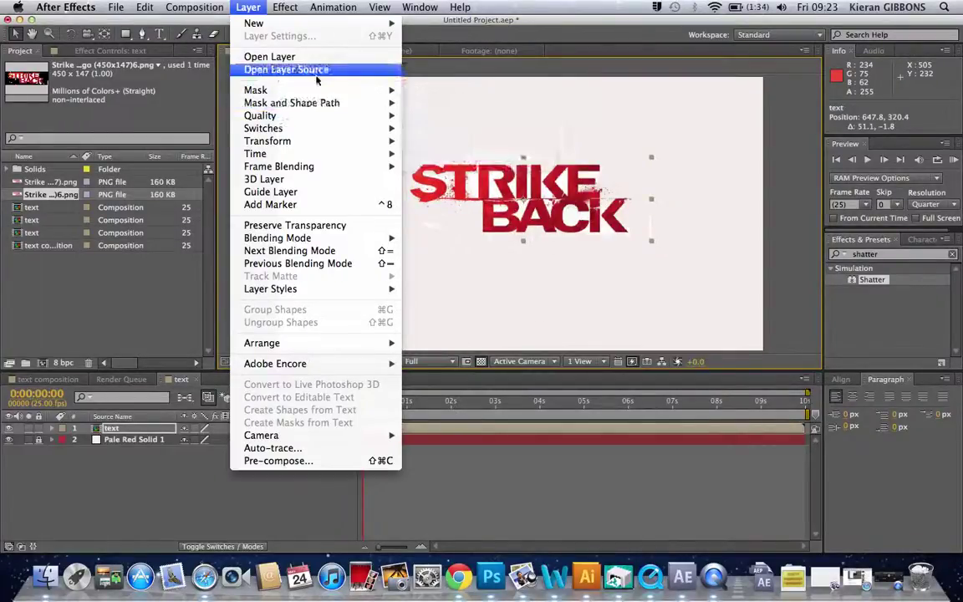
mouse_move(339, 23)
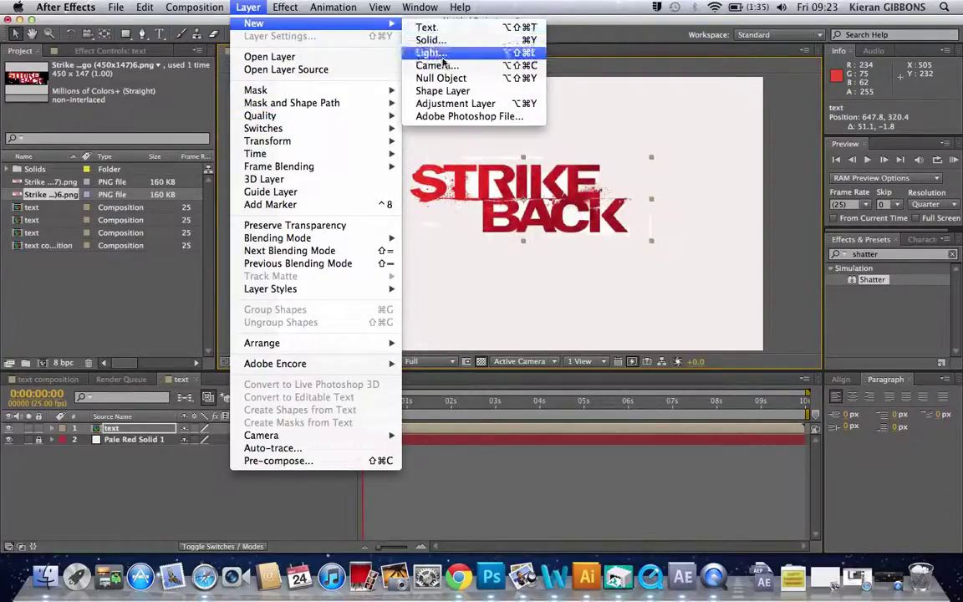
left_click(455, 104)
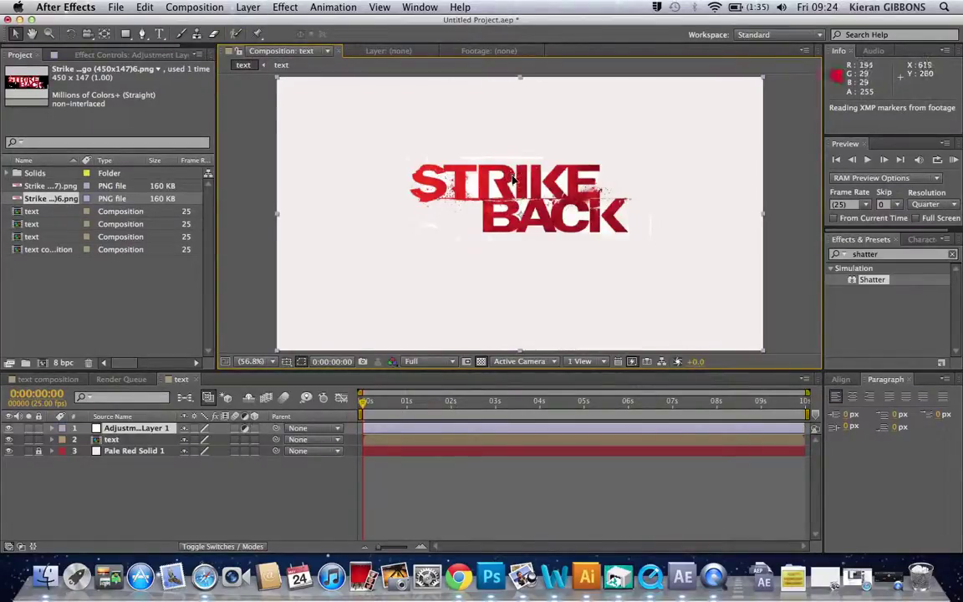
left_click(885, 256)
- Apply Shatter to the adjustment layer, set View to Rendered, and play a preview
type("sh")
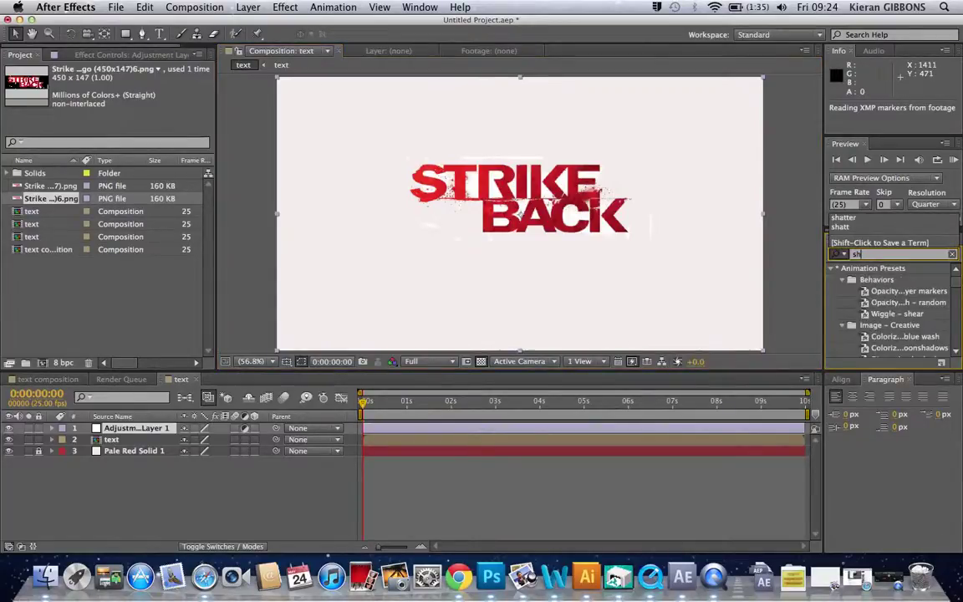
type("atter")
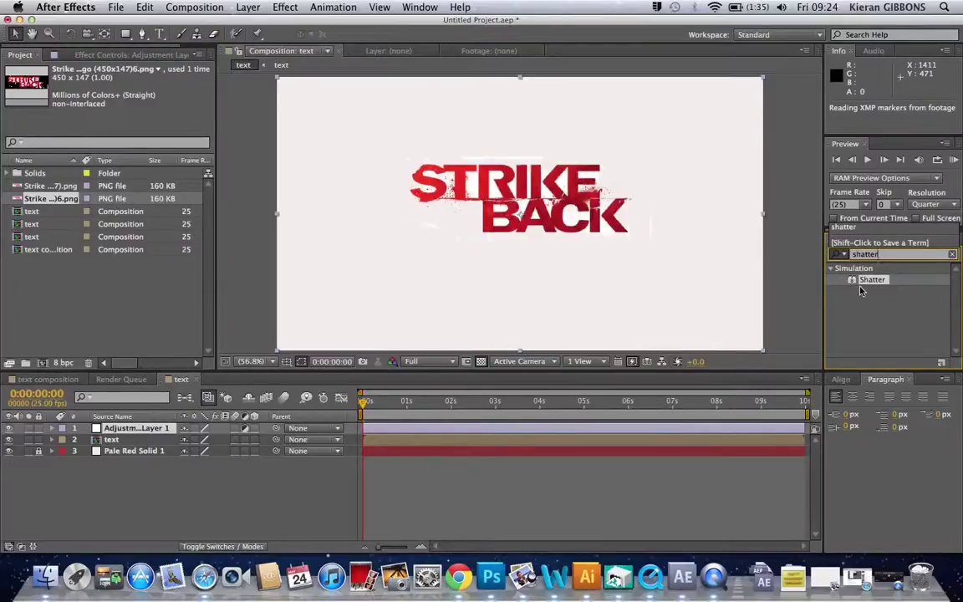
left_click_drag(863, 285, 639, 313)
left_click_drag(522, 211, 523, 210)
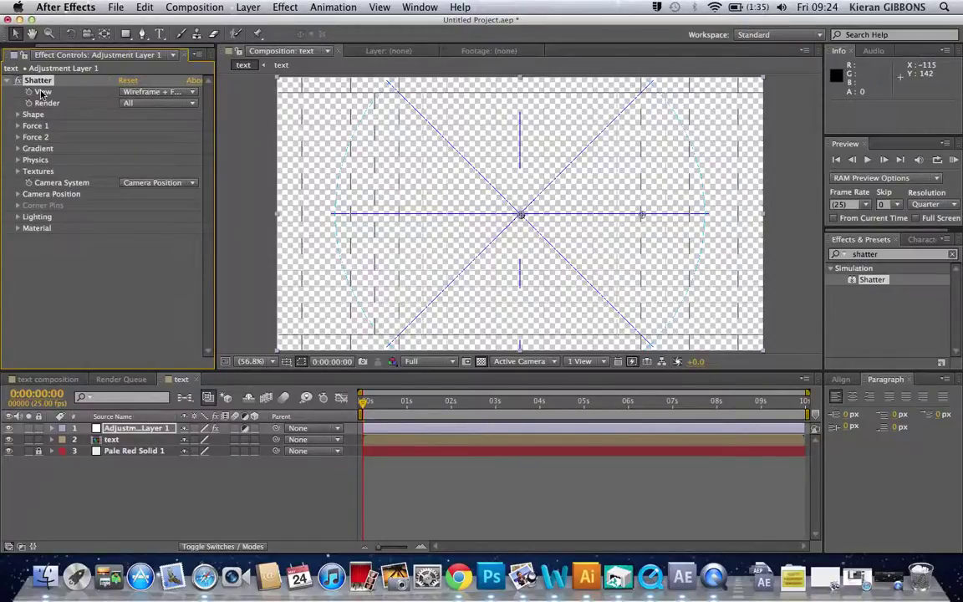
left_click(191, 94)
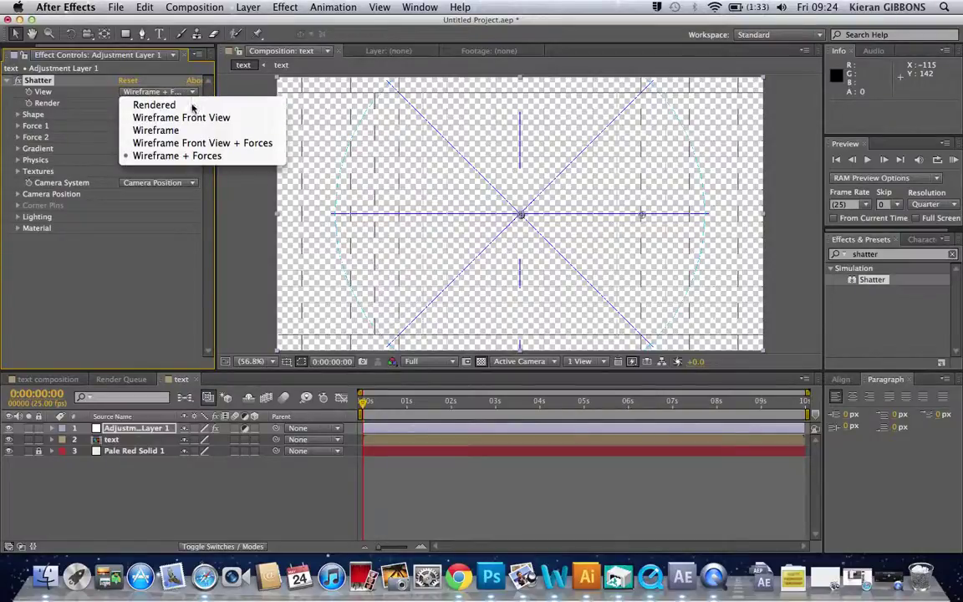
left_click(191, 106)
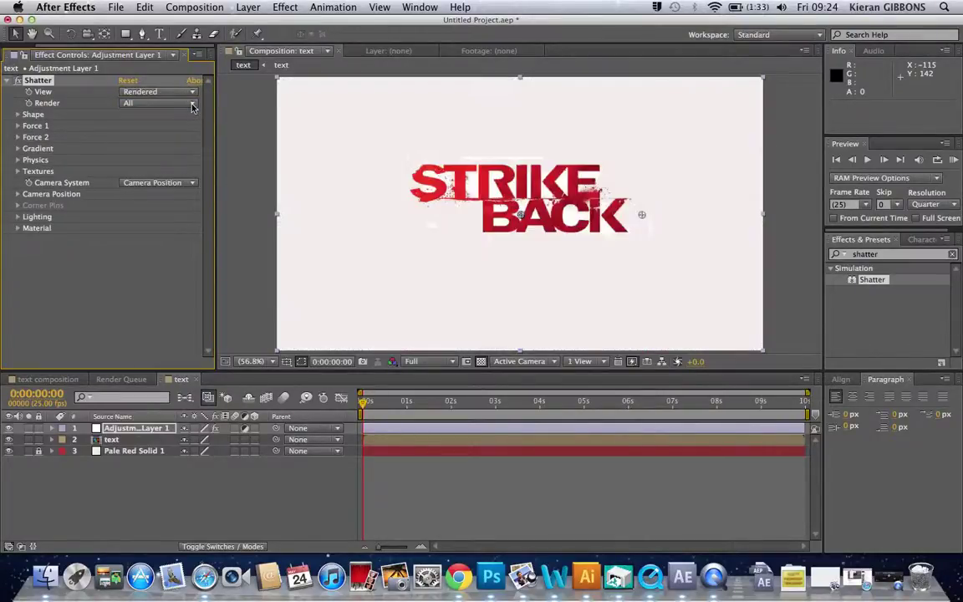
key("KP_0")
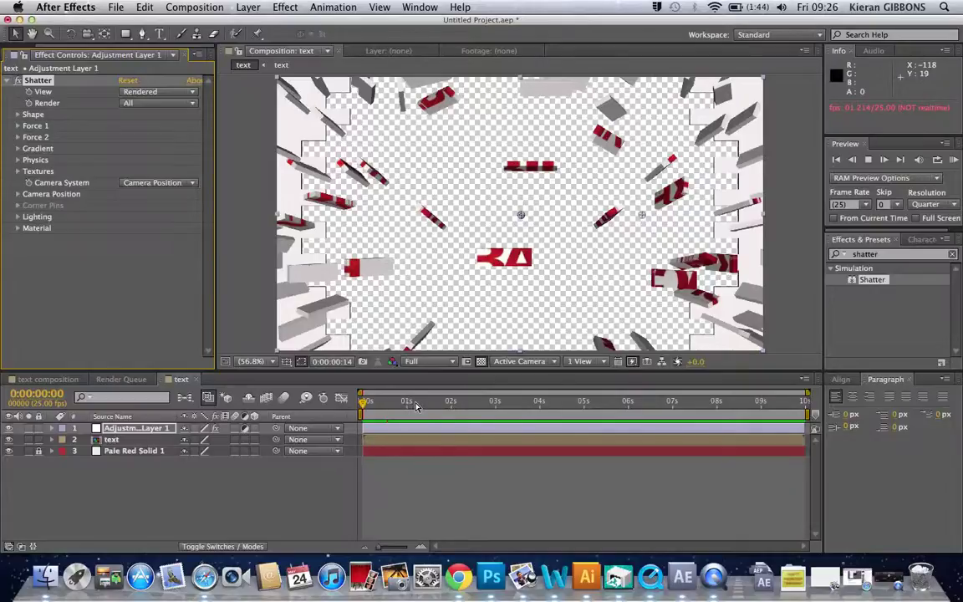
key("space")
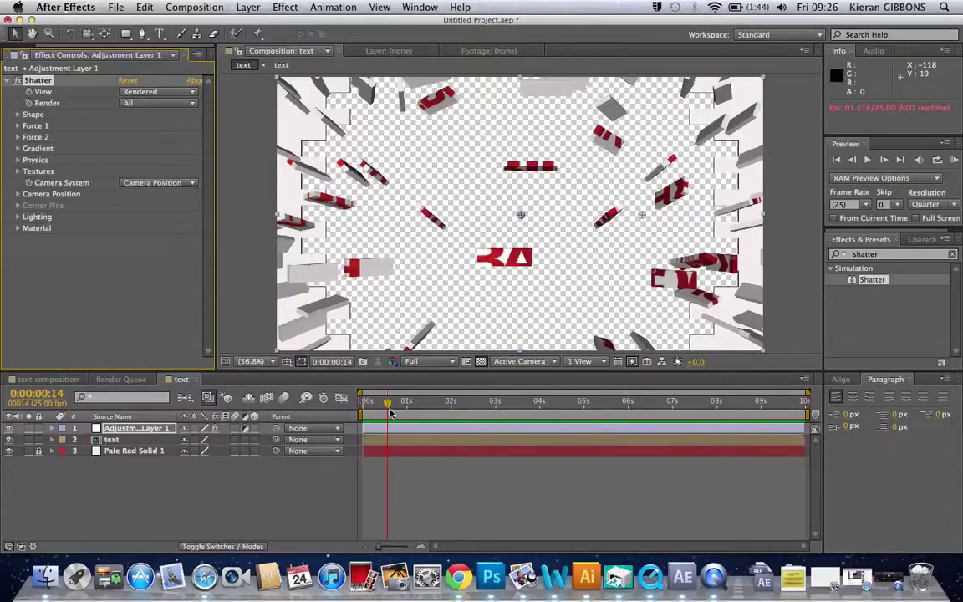
key("space")
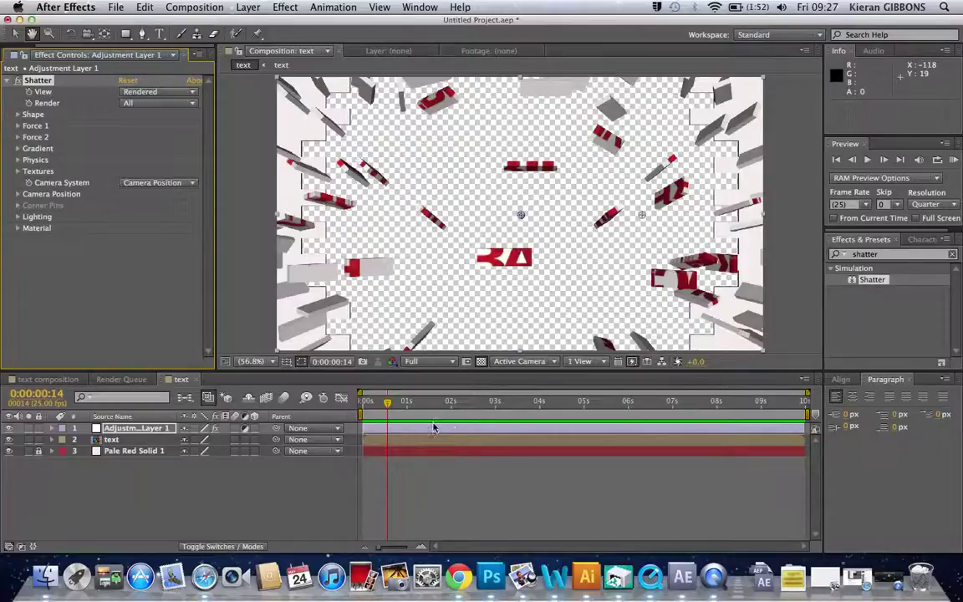
key("space")
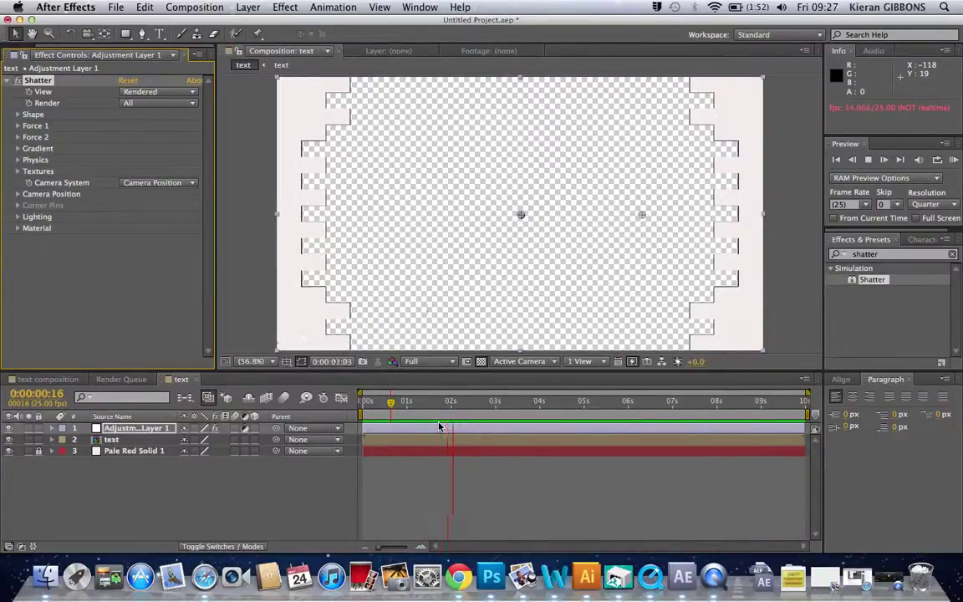
left_click(476, 402)
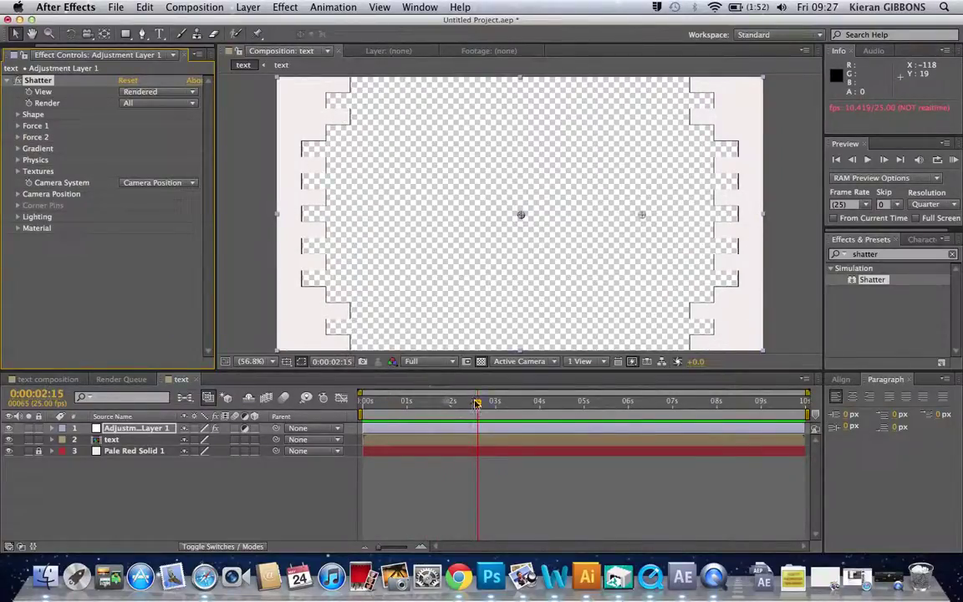
left_click_drag(477, 403, 351, 422)
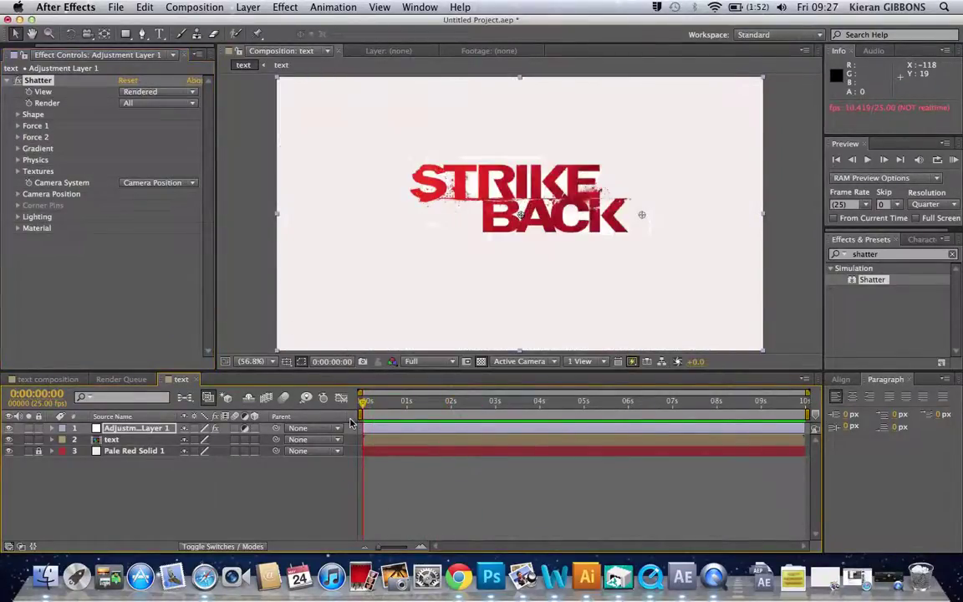
key("space")
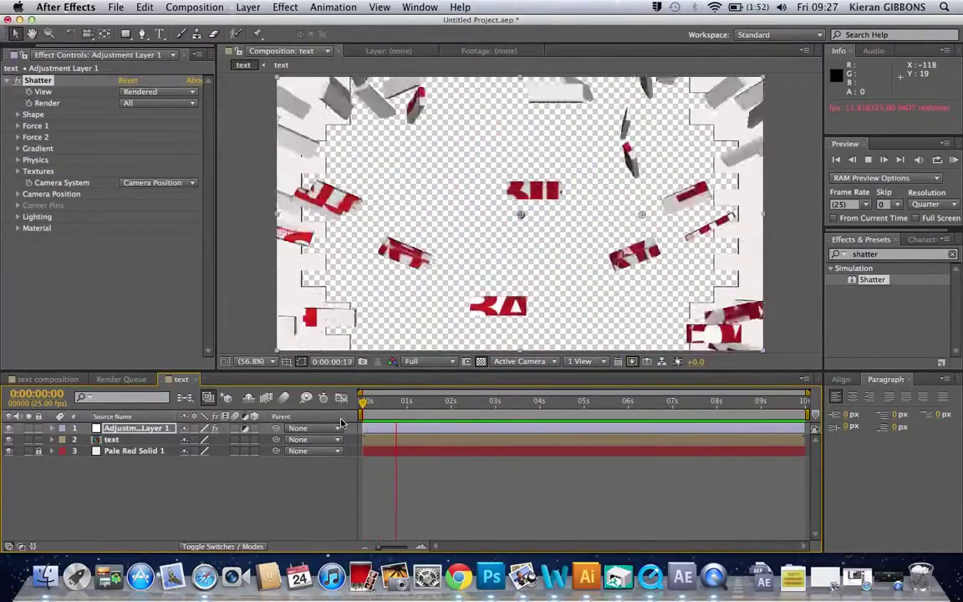
left_click(404, 426)
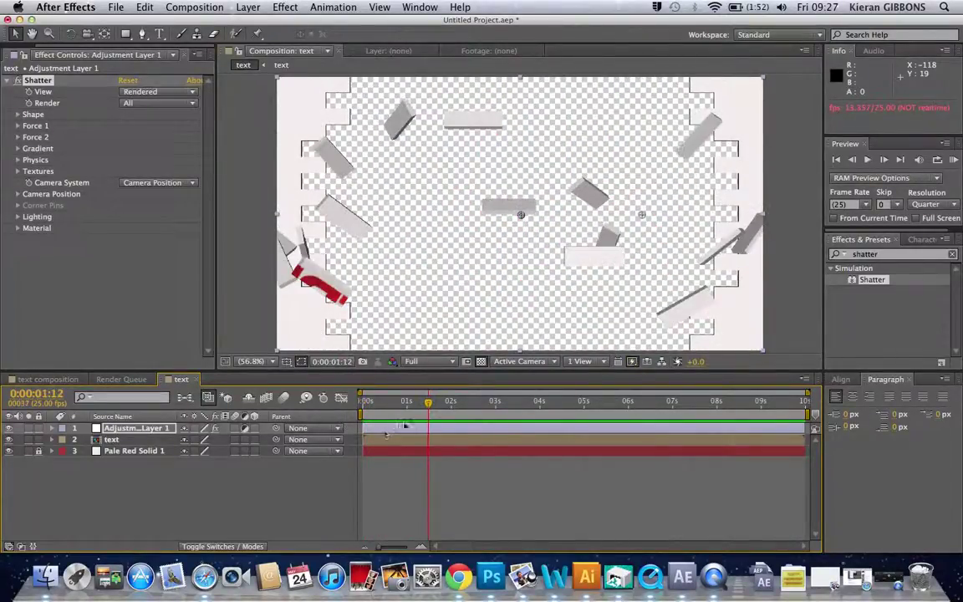
key("Home")
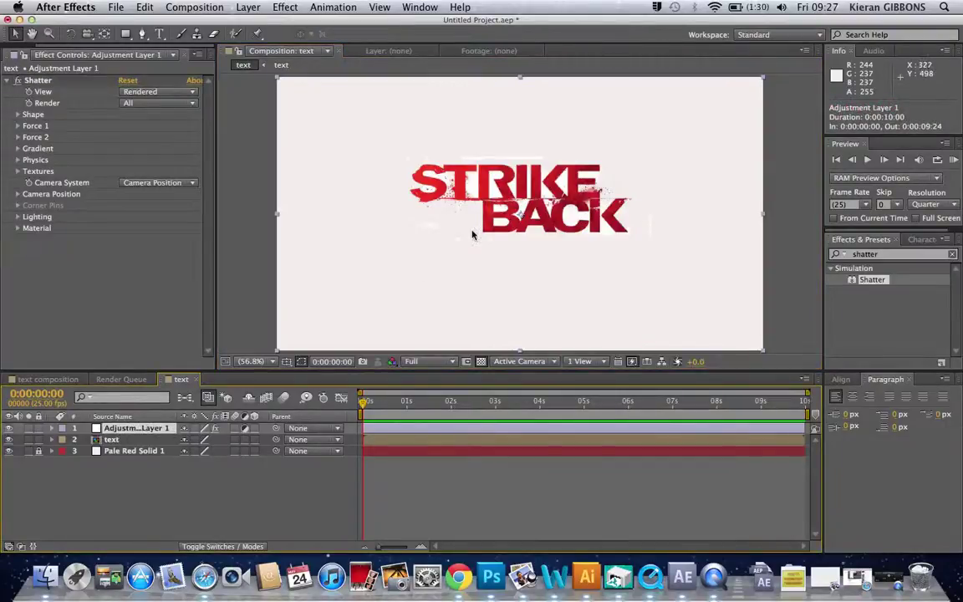
- Add a Bevel and Emboss layer style to the logo text layer
left_click(115, 441)
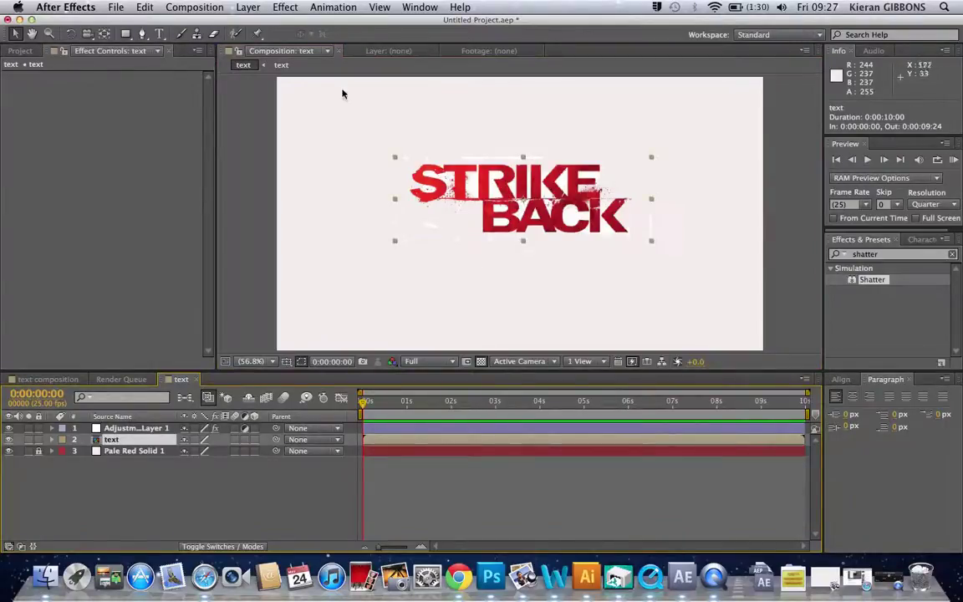
left_click(245, 10)
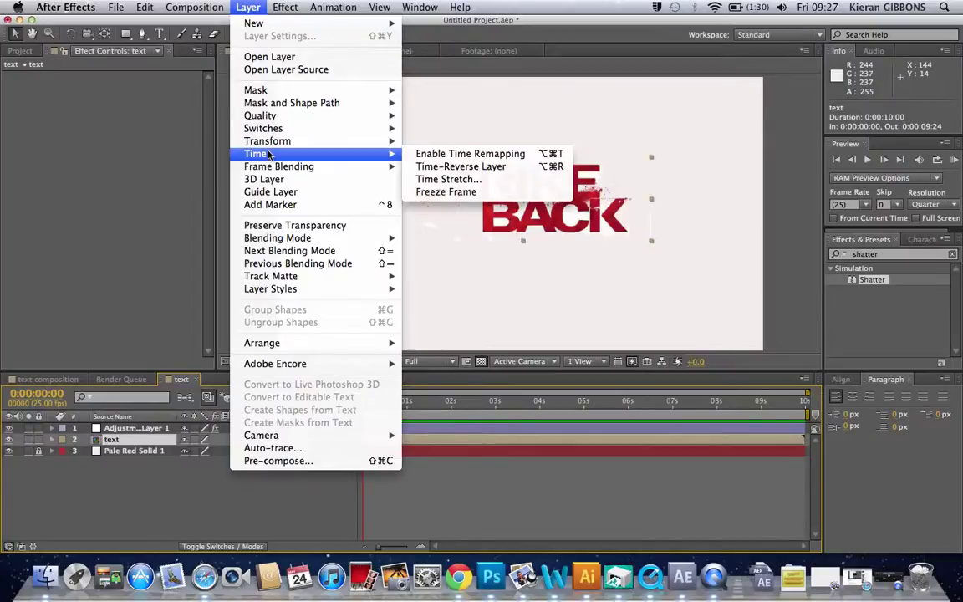
mouse_move(313, 27)
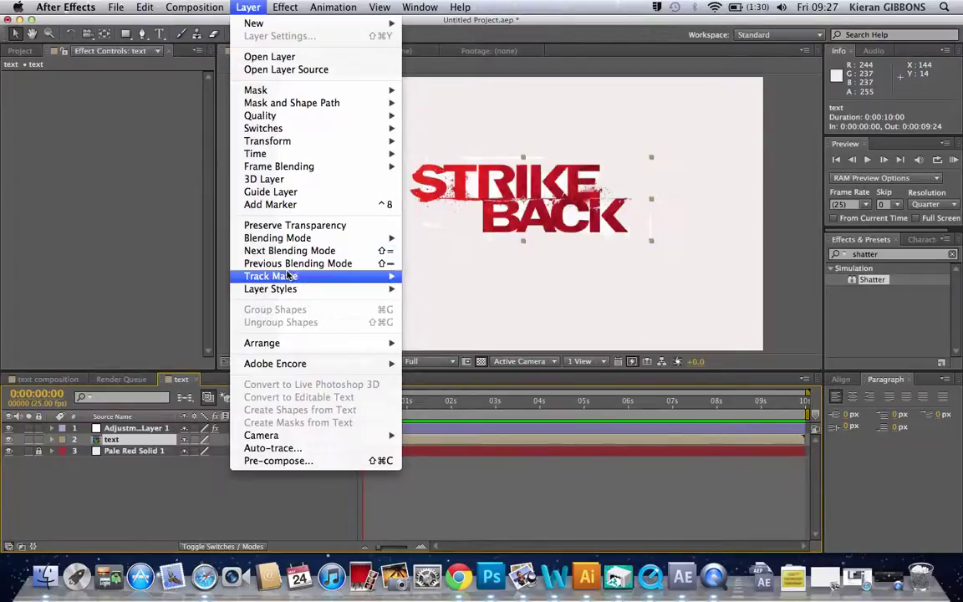
mouse_move(289, 276)
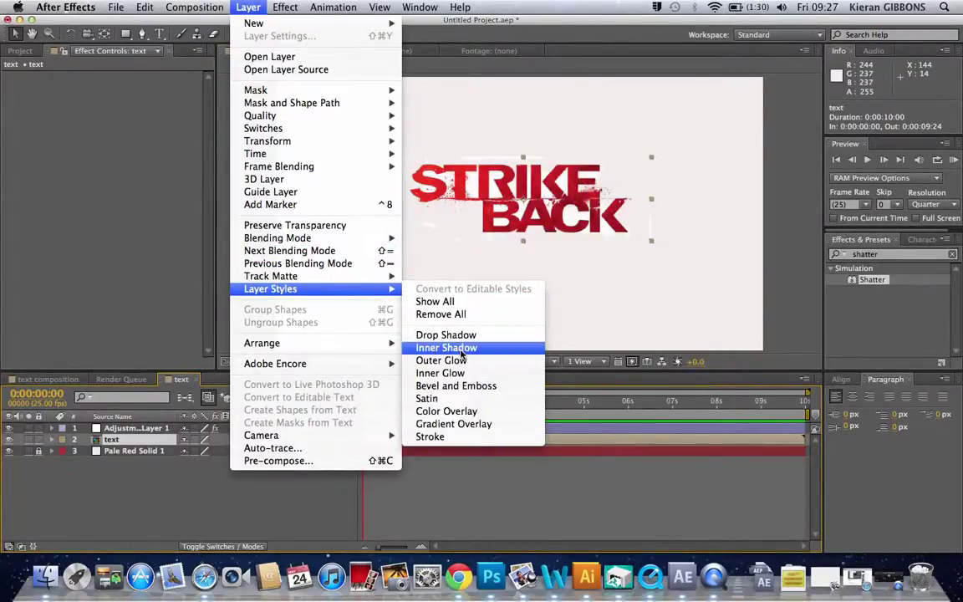
left_click(461, 387)
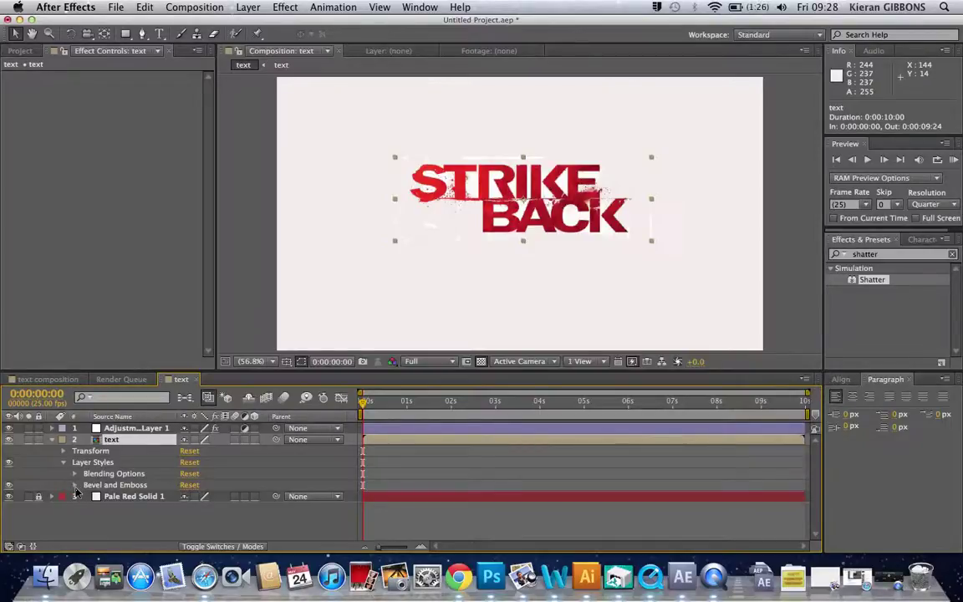
key("F2")
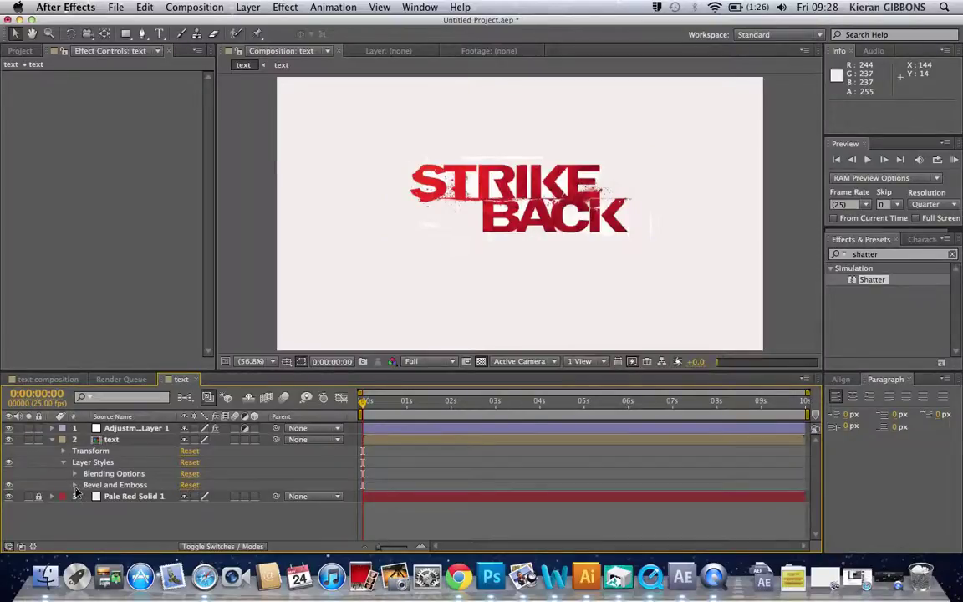
- Set the Bevel and Emboss Angle to 90° and Size to 3
left_click(74, 486)
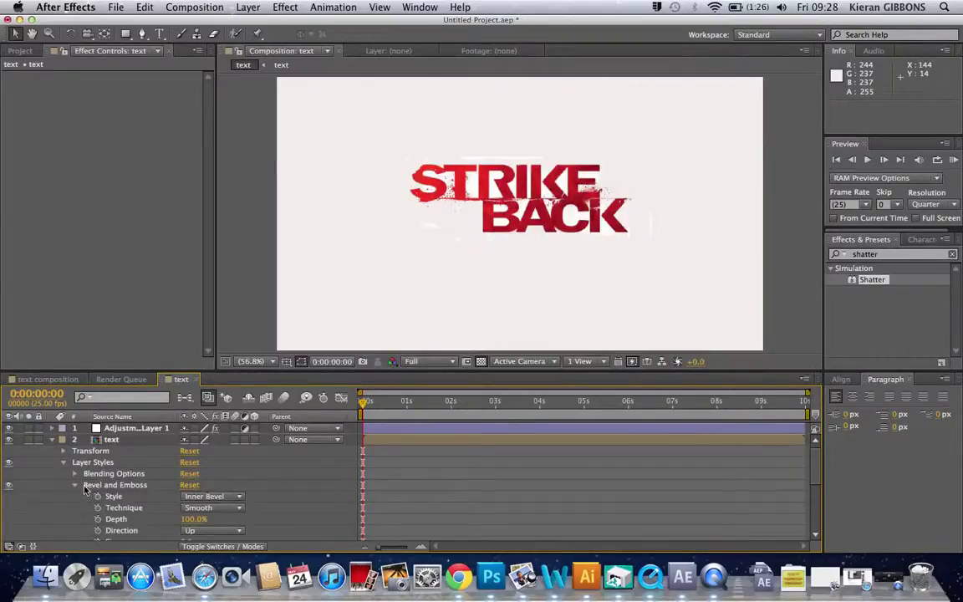
scroll(92, 481, "down", 3)
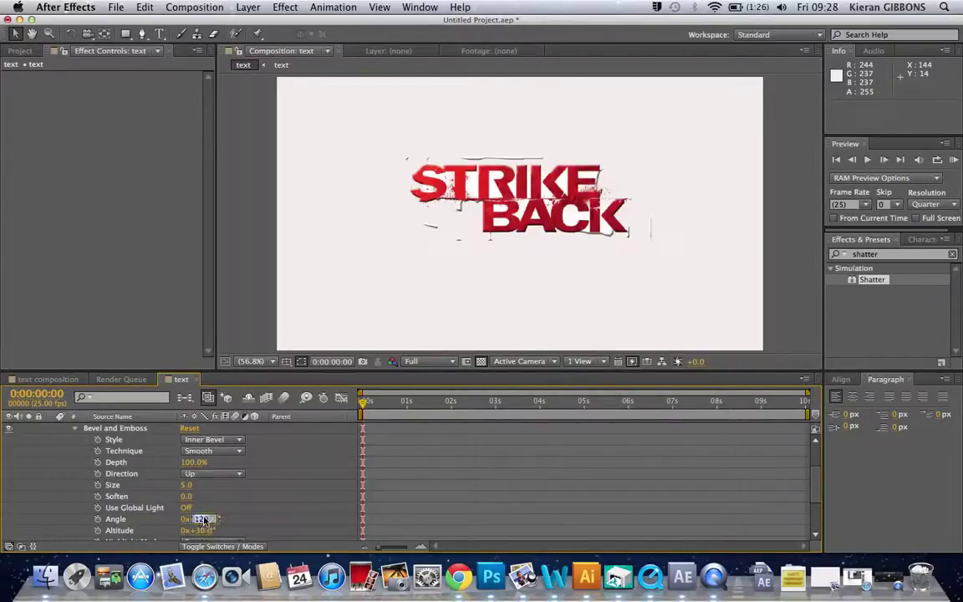
type("90")
key("Return")
scroll(816, 506, "down", 4)
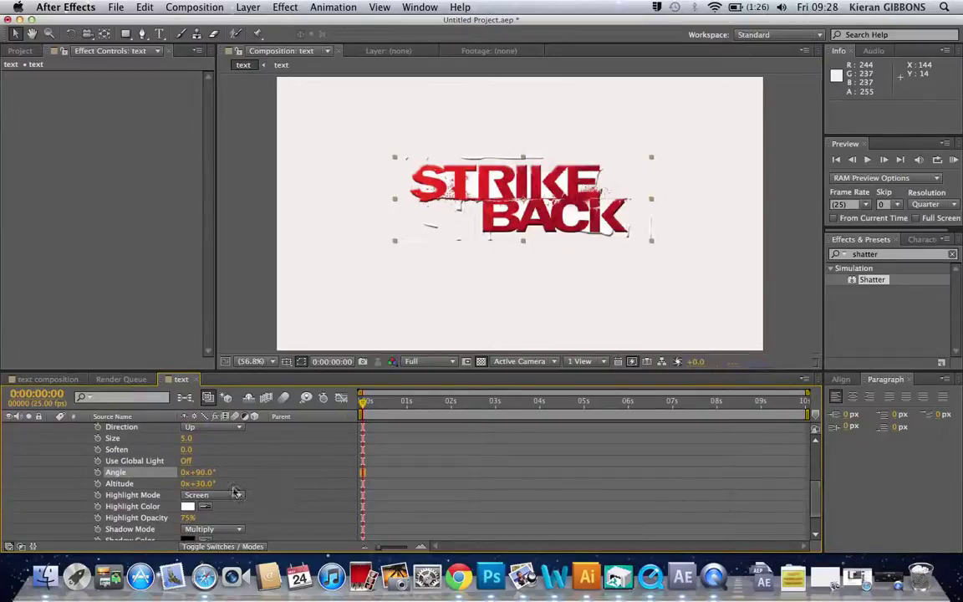
left_click(188, 440)
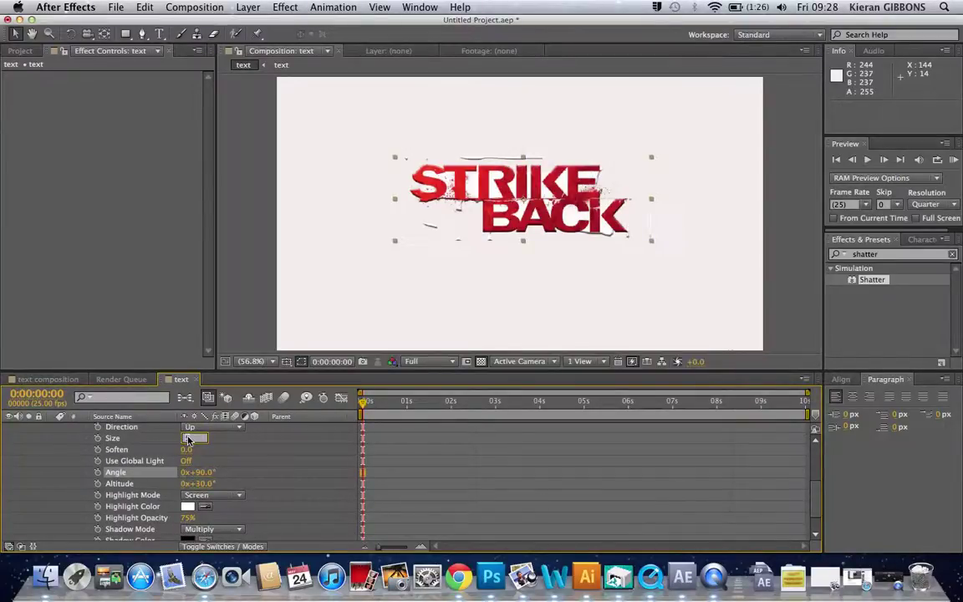
type("3")
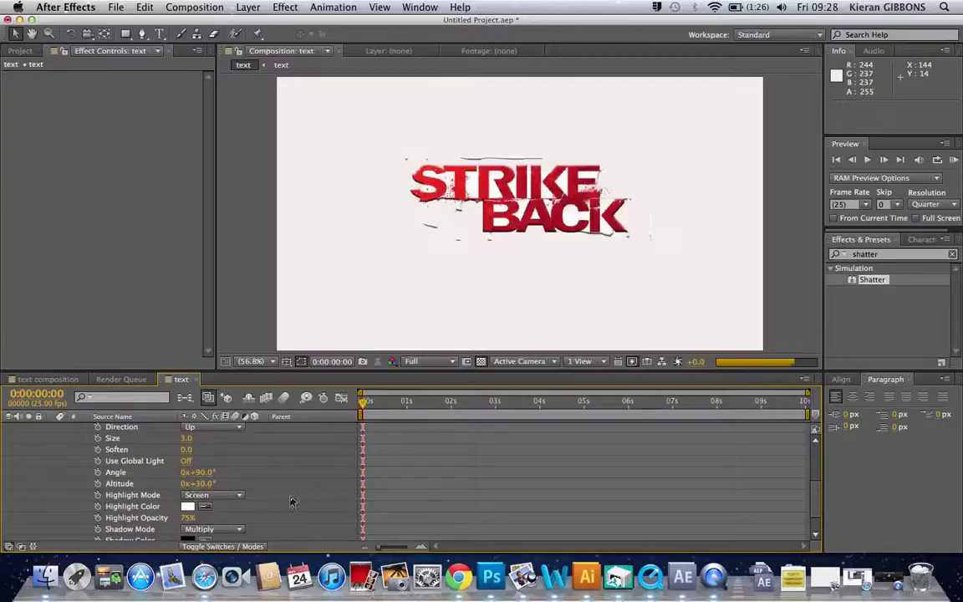
left_click(694, 496)
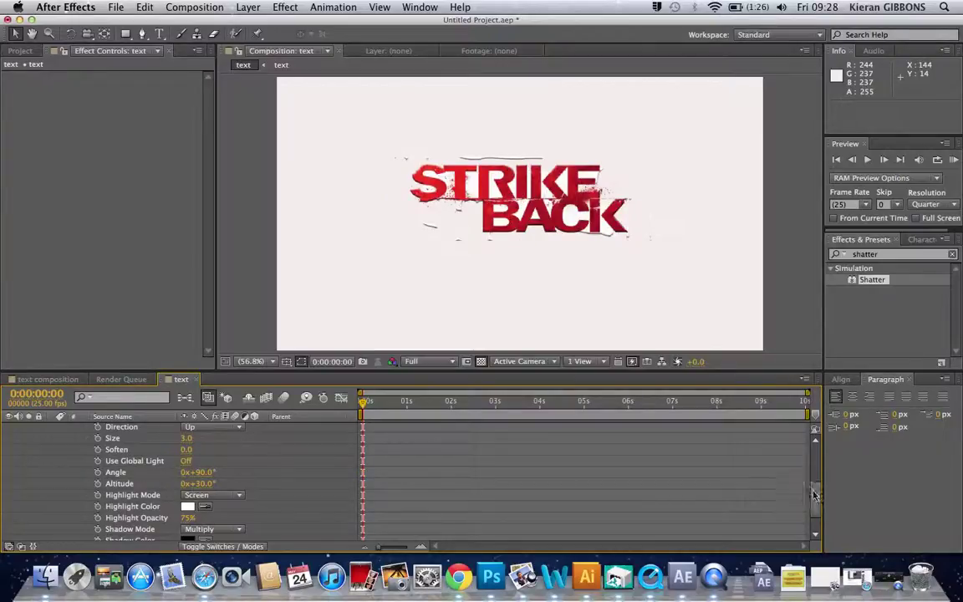
scroll(815, 505, "down", 2)
scroll(815, 504, "up", 3)
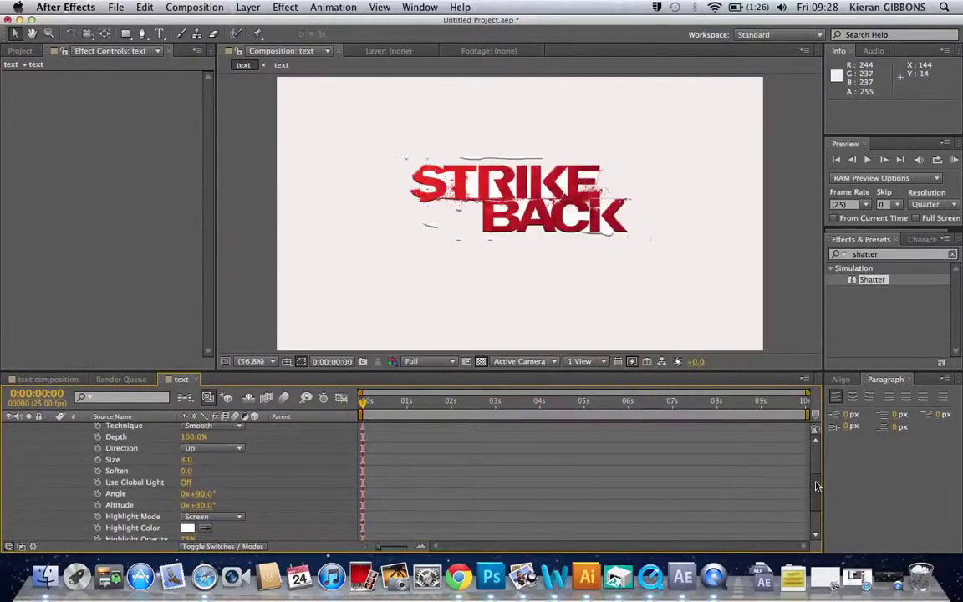
scroll(817, 485, "up", 3)
scroll(821, 472, "up", 4)
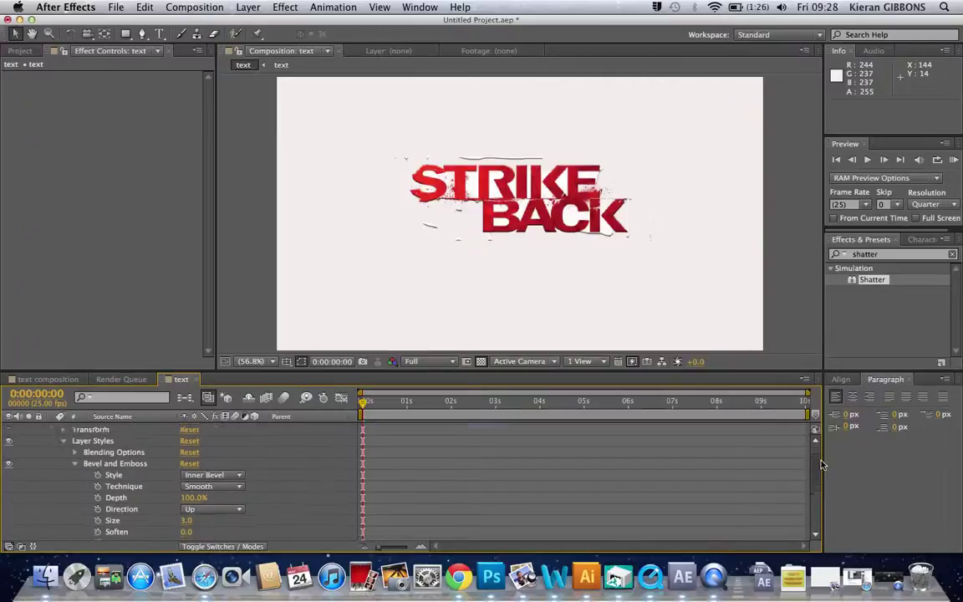
scroll(819, 479, "down", 5)
scroll(819, 480, "down", 5)
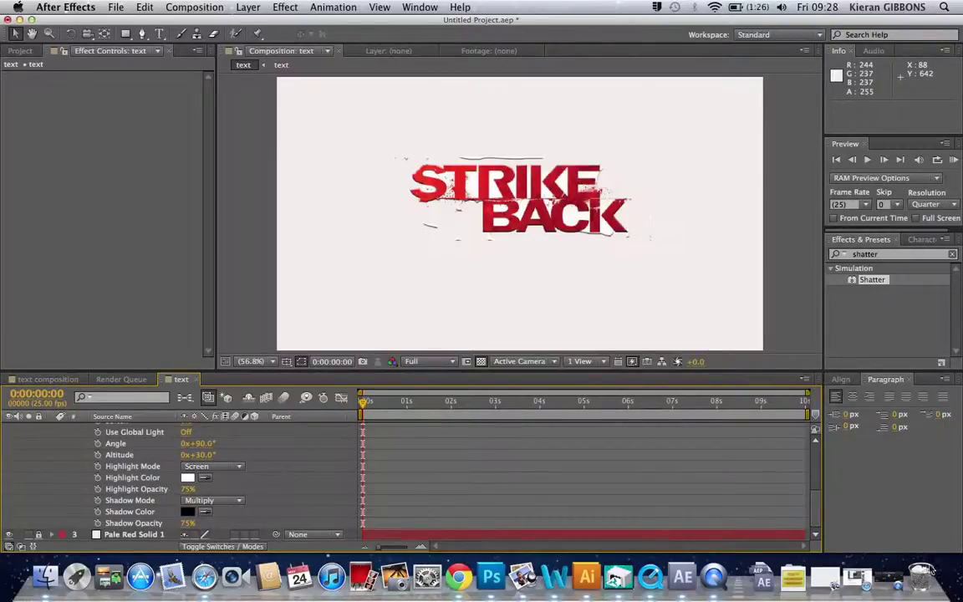
scroll(735, 425, "up", 6)
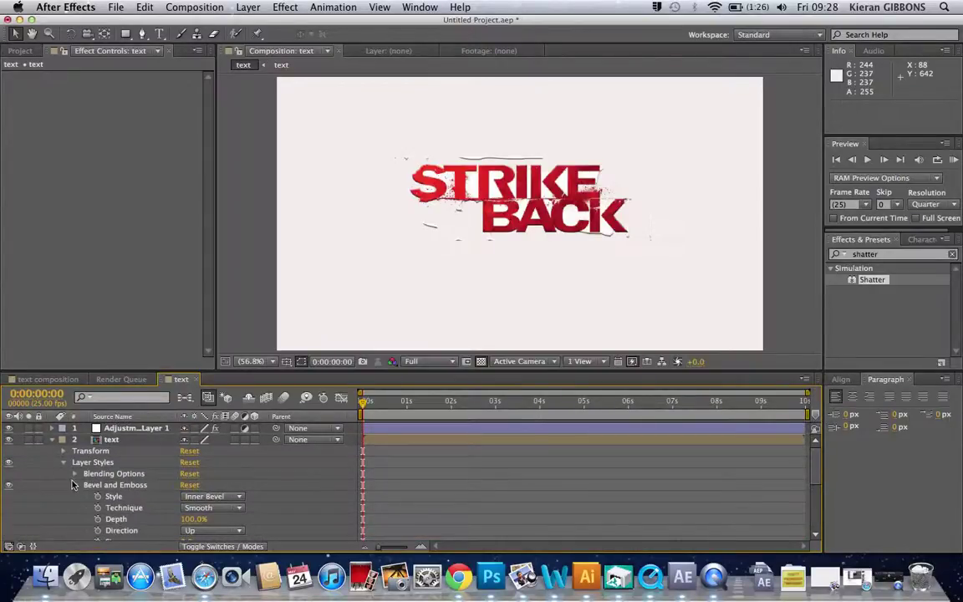
- Check Adjustment Layer 1's Shatter settings, then reopen the text's Bevel and Emboss settings
left_click(75, 488)
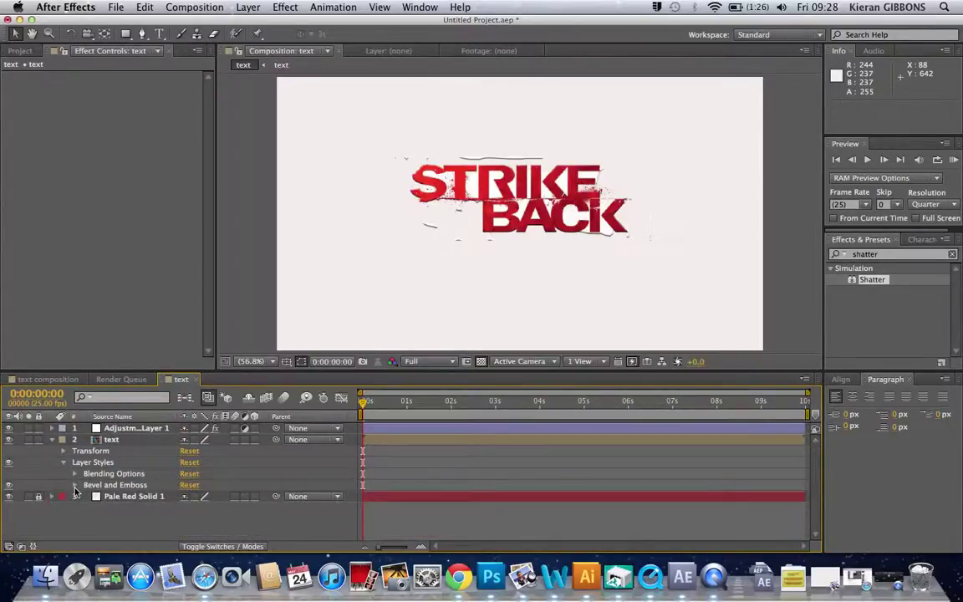
left_click(455, 218)
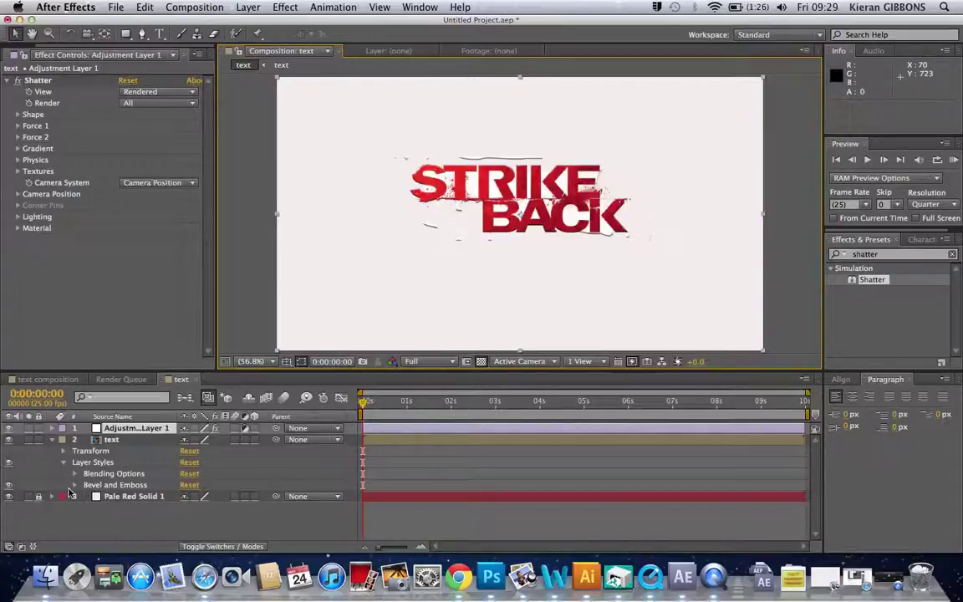
left_click(74, 485)
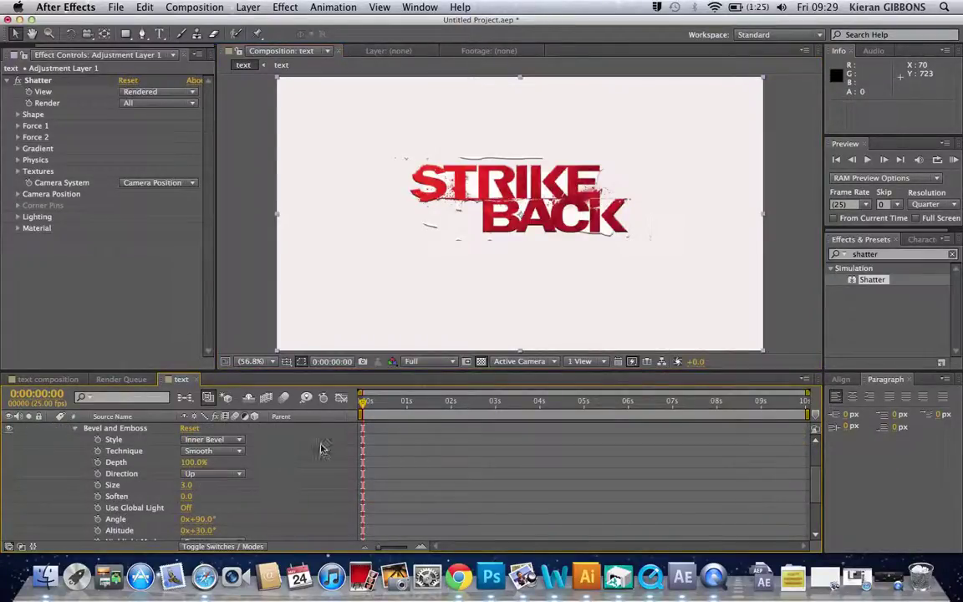
- Make the Bevel and Emboss an Outer Bevel with the Chisel Hard technique
left_click(206, 441)
left_click(209, 452)
left_click(214, 452)
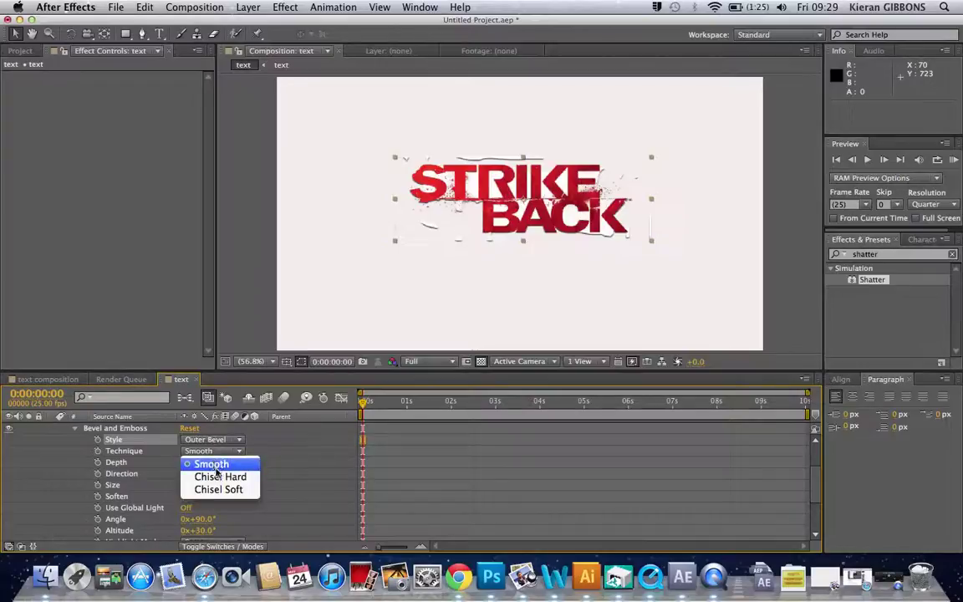
left_click(220, 477)
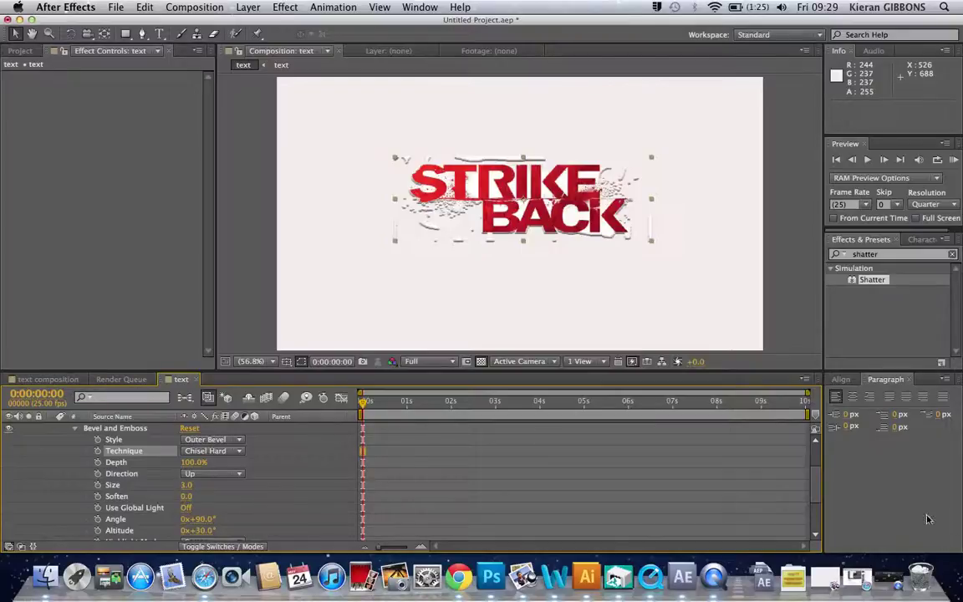
scroll(816, 489, "down", 2)
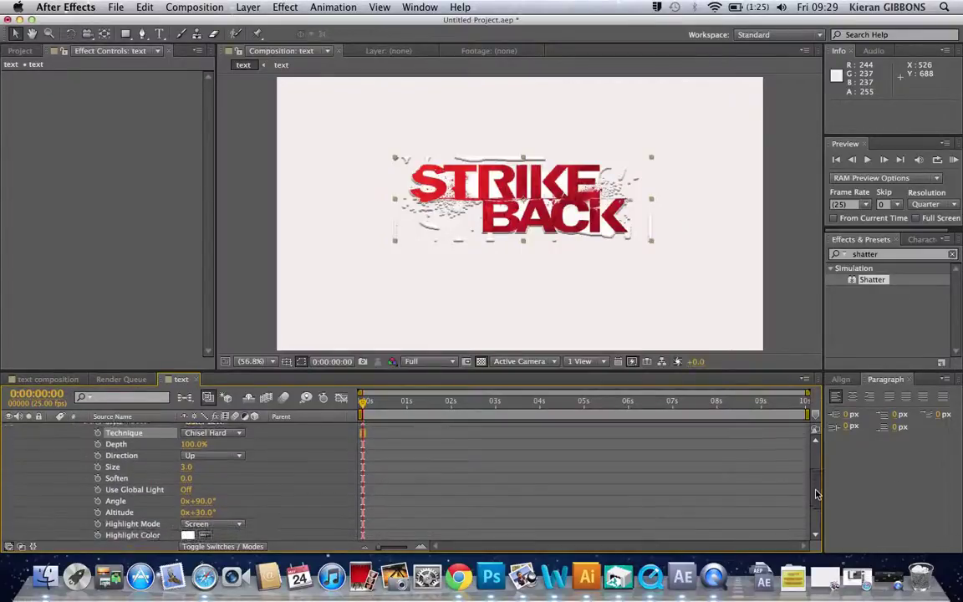
left_click_drag(816, 494, 807, 426)
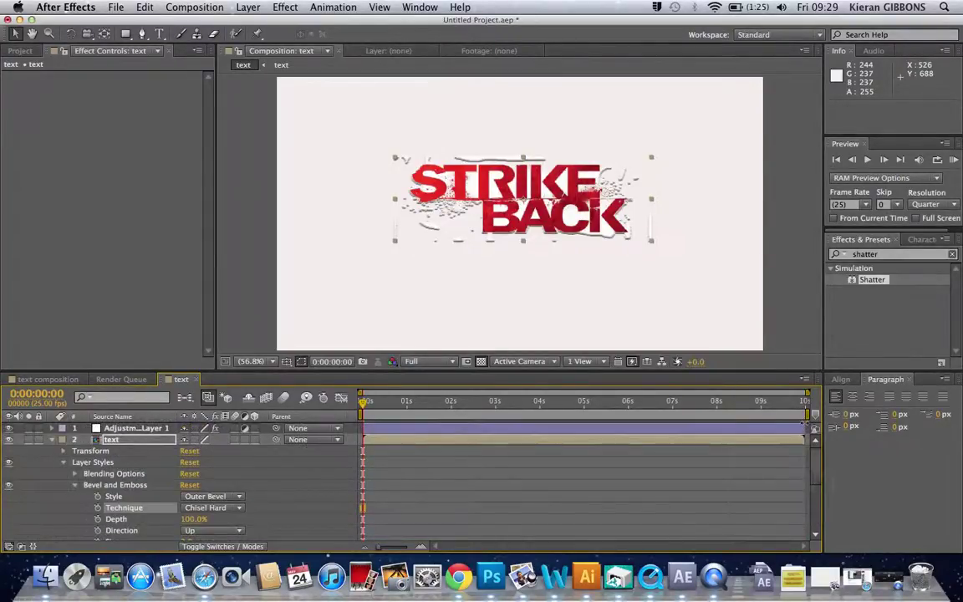
key("space")
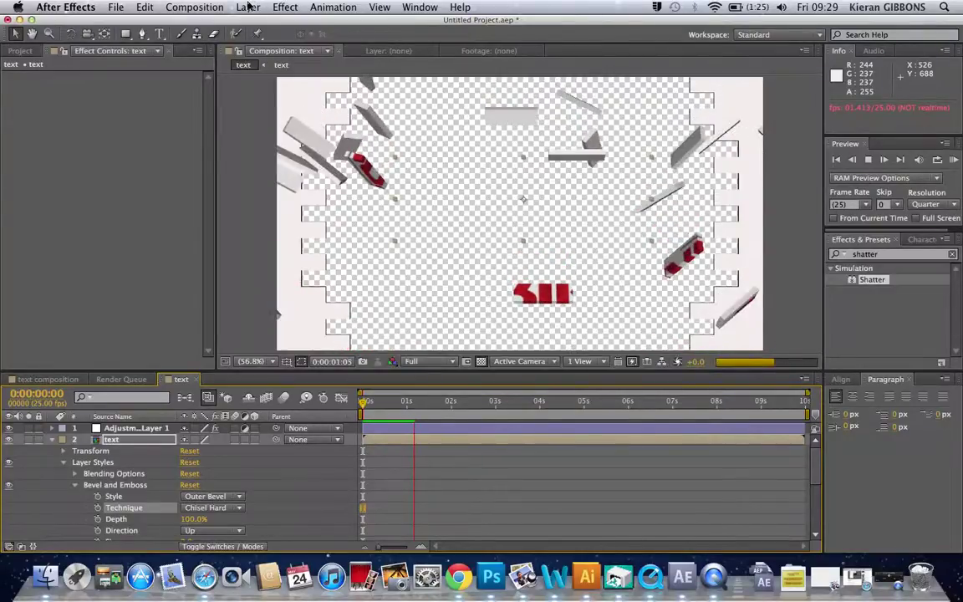
key("space")
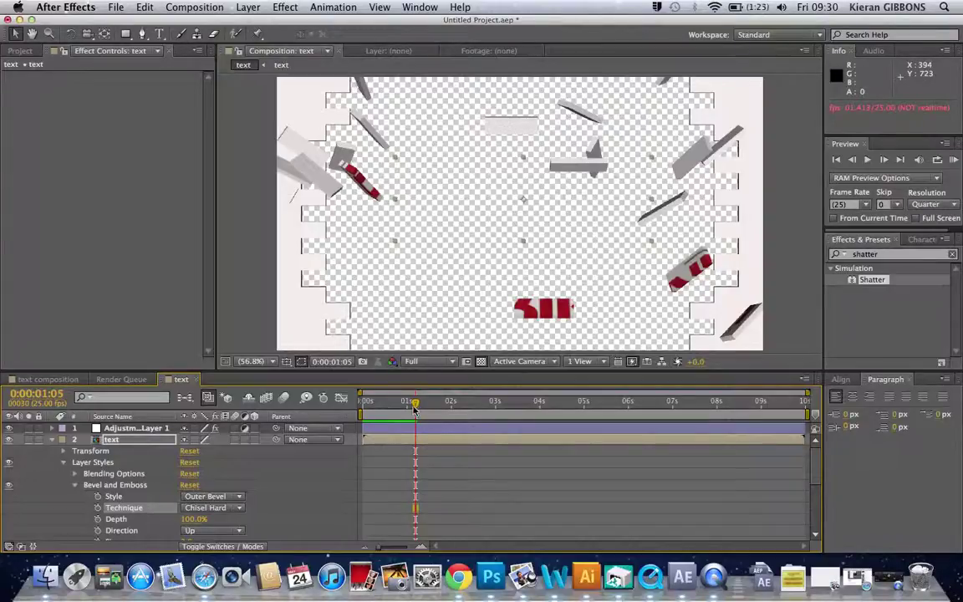
left_click_drag(414, 408, 327, 406)
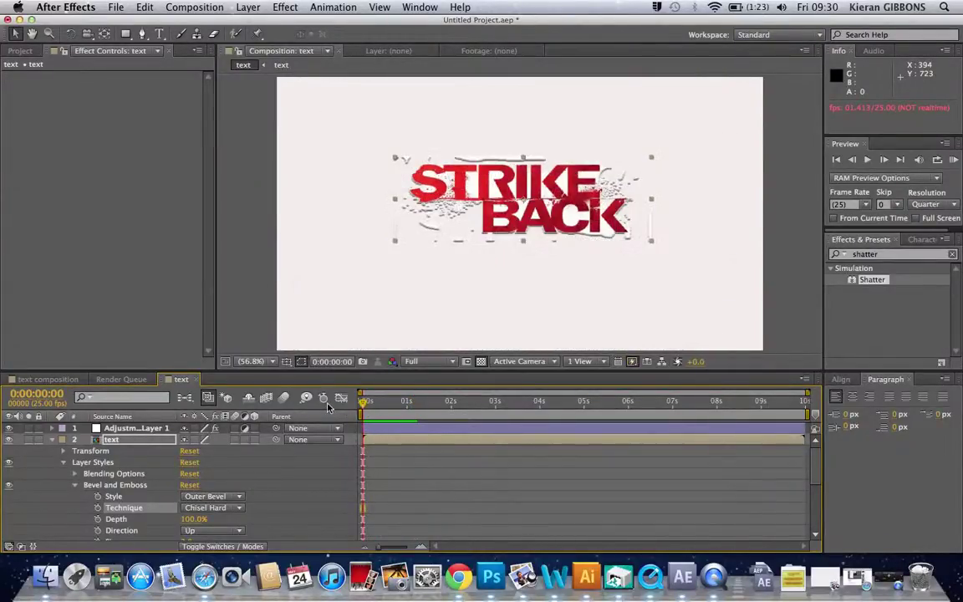
left_click(248, 7)
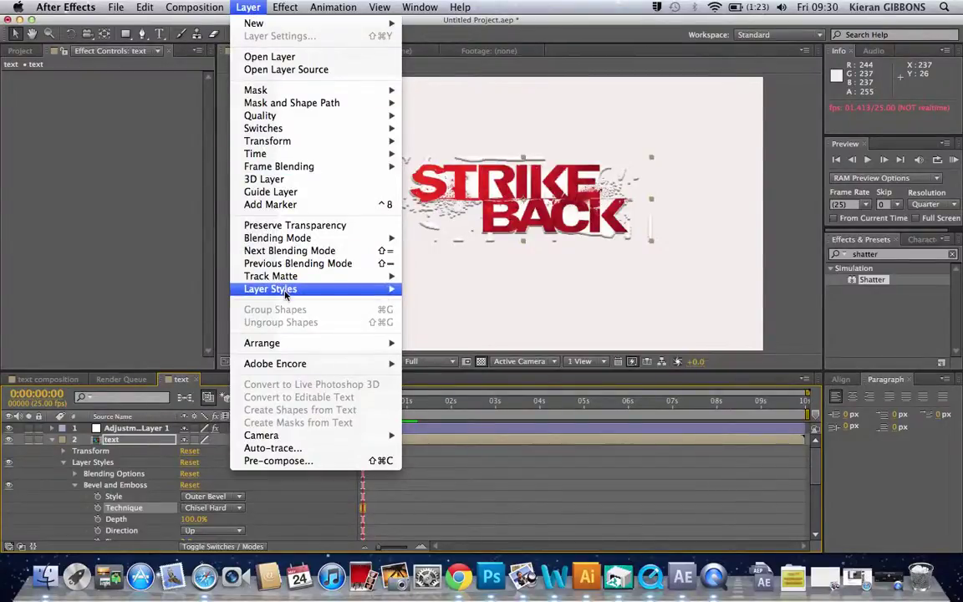
mouse_move(285, 294)
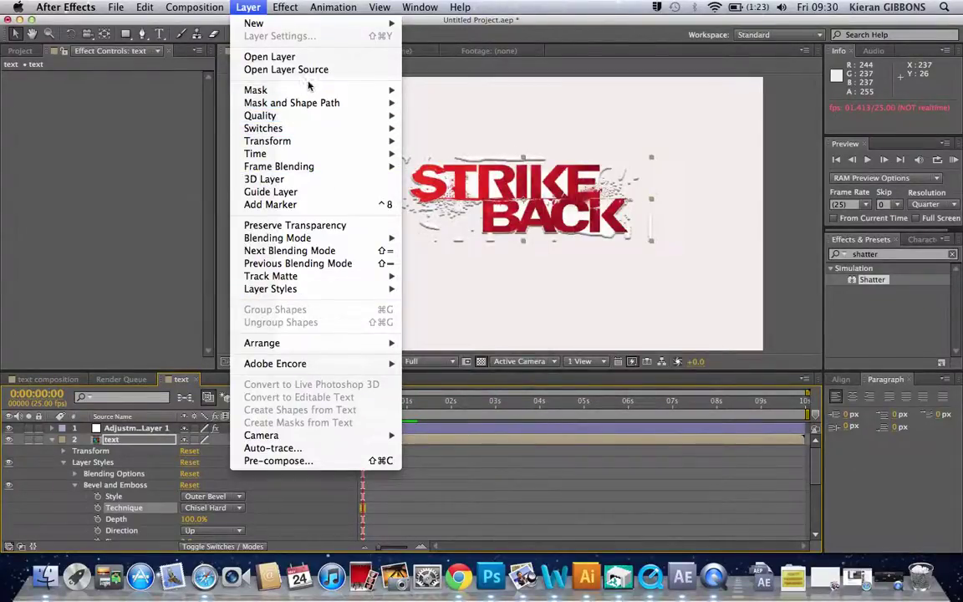
mouse_move(352, 94)
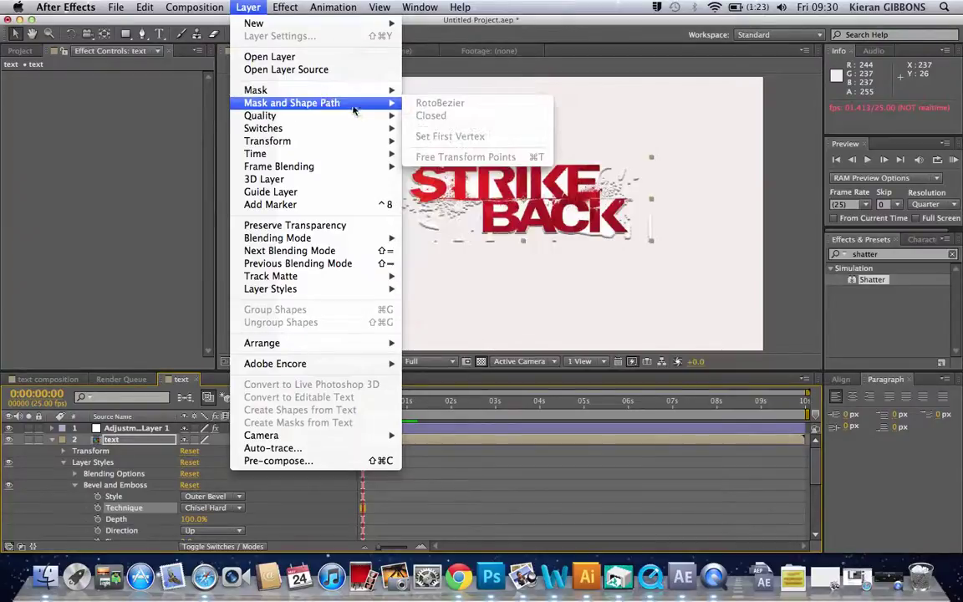
mouse_move(358, 128)
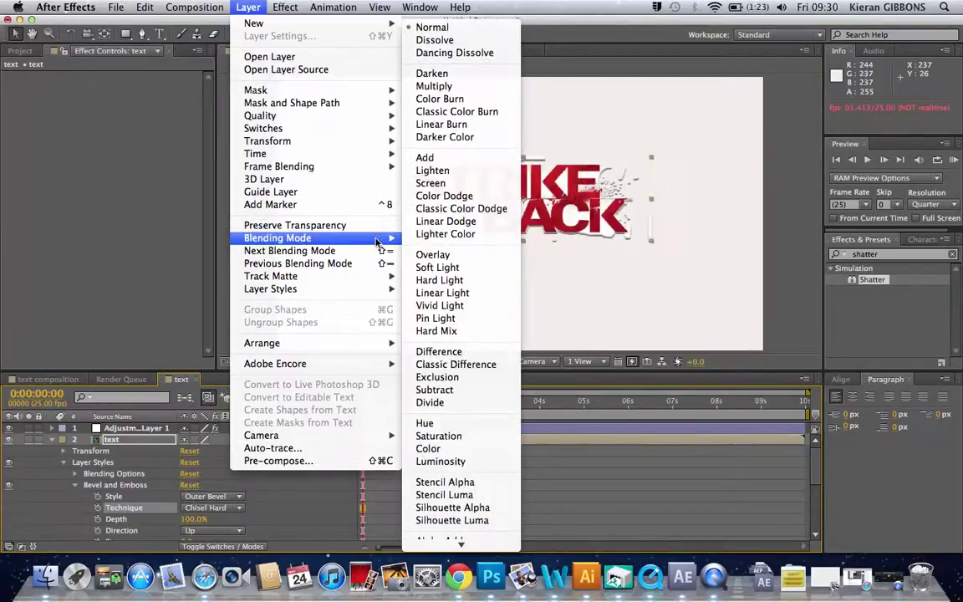
mouse_move(371, 288)
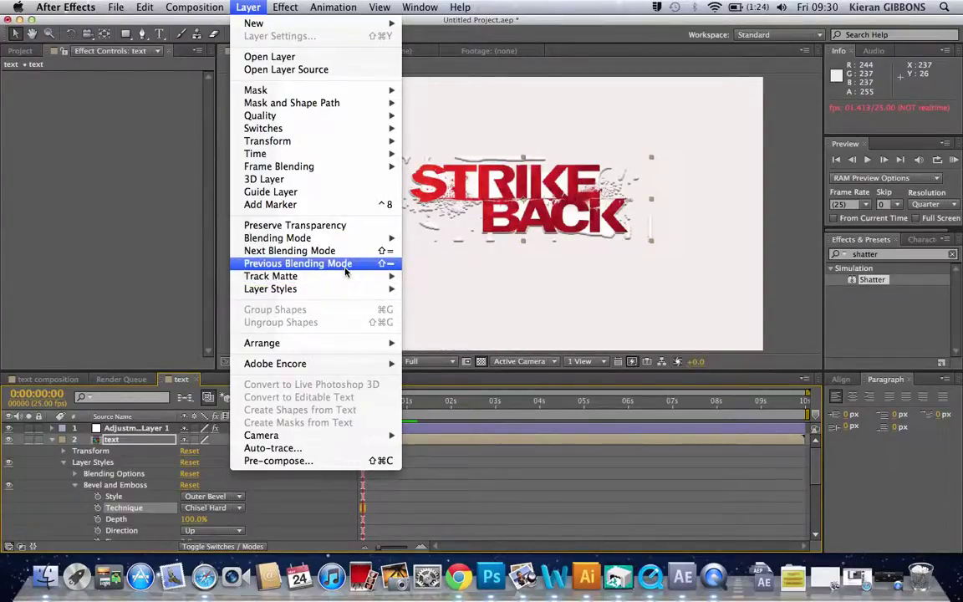
left_click(572, 112)
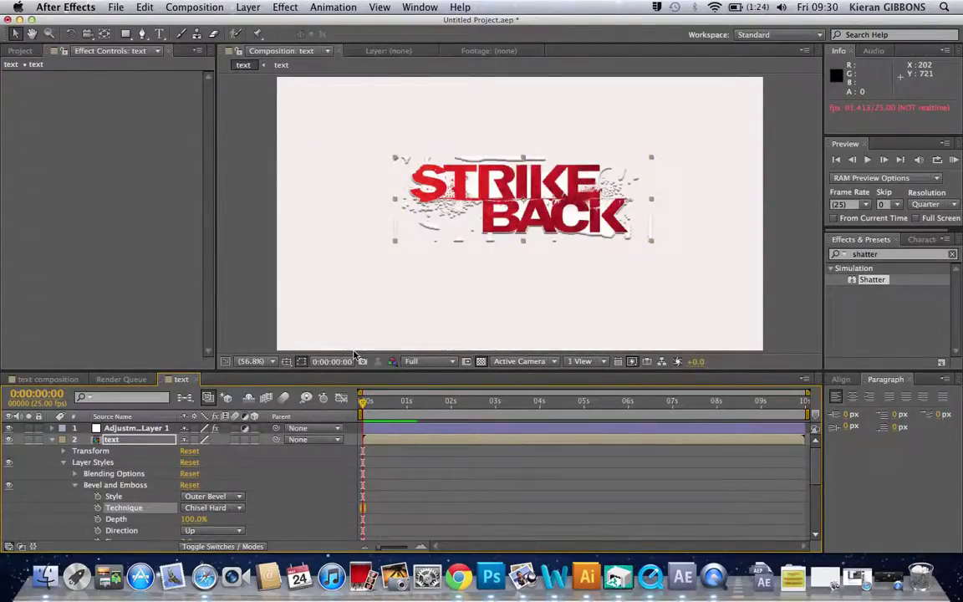
- Play the shatter preview, pause it at 0:00:01:16, then resume playback
key("space")
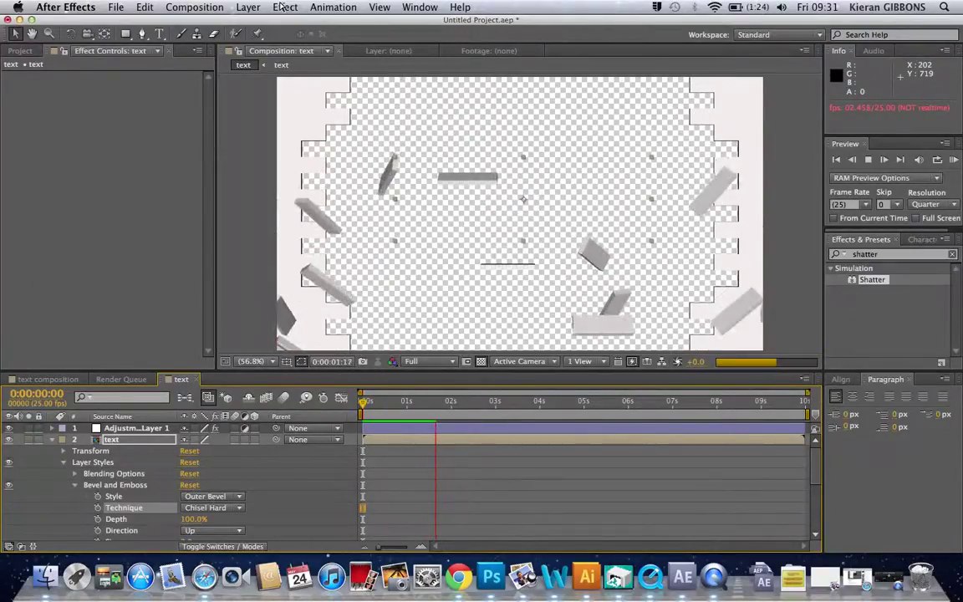
key("space")
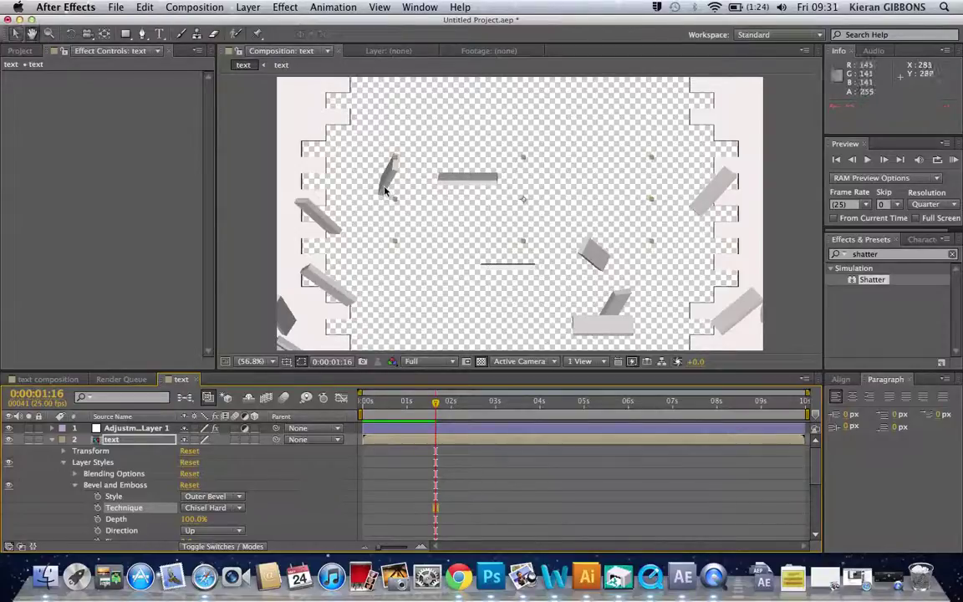
key("space")
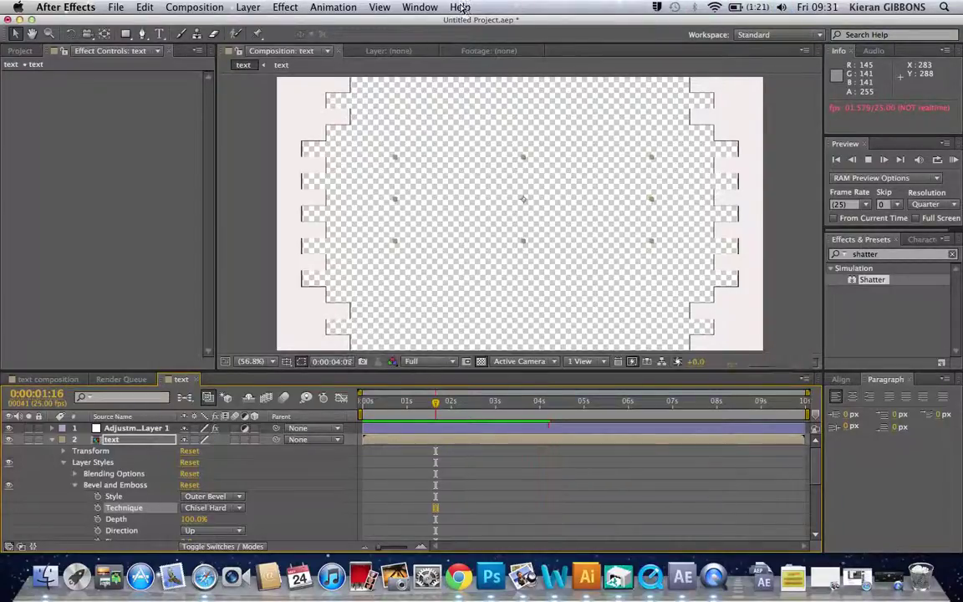
- Stop the preview and search Help for 'textu' to locate Stylize > Texturize
left_click(460, 7)
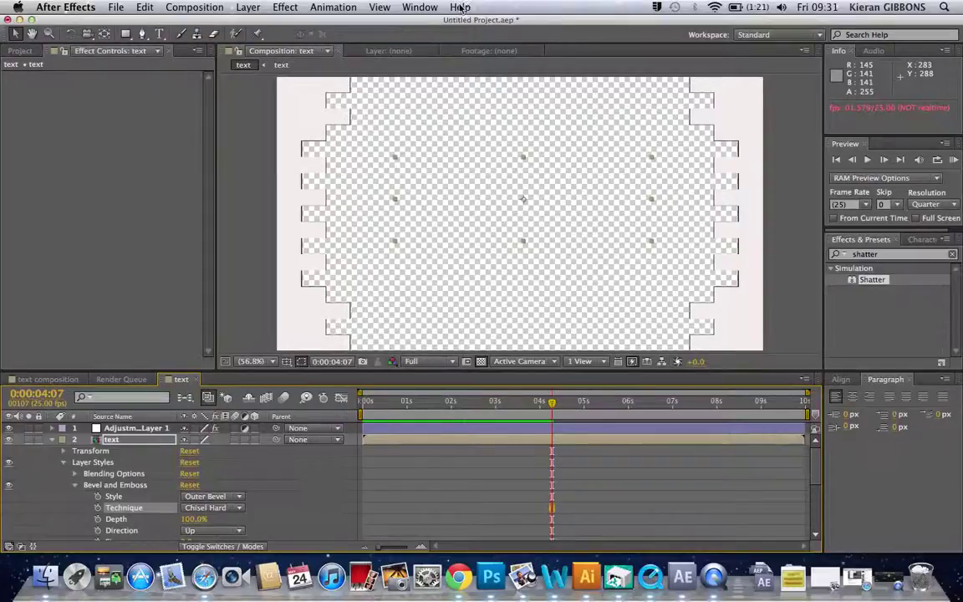
left_click(461, 7)
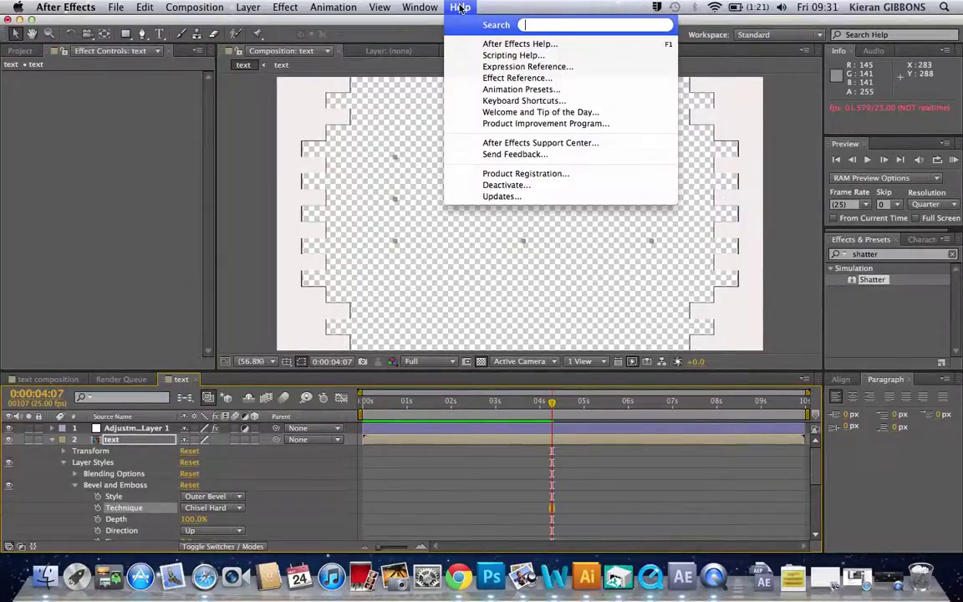
type("textu")
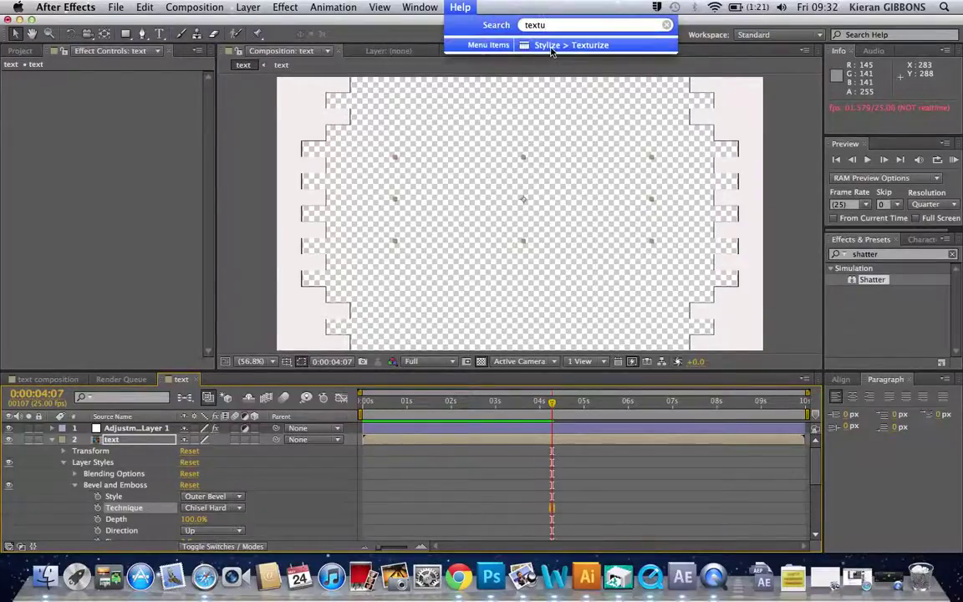
mouse_move(551, 50)
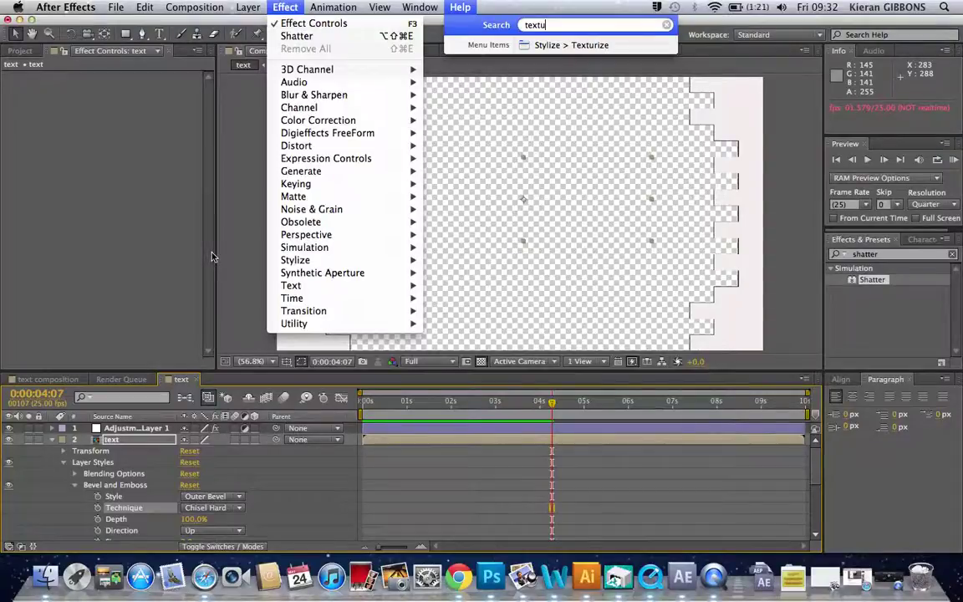
- Dismiss the Help search, replay the shatter preview, and switch to QuickTime Player
key("Escape")
key("space")
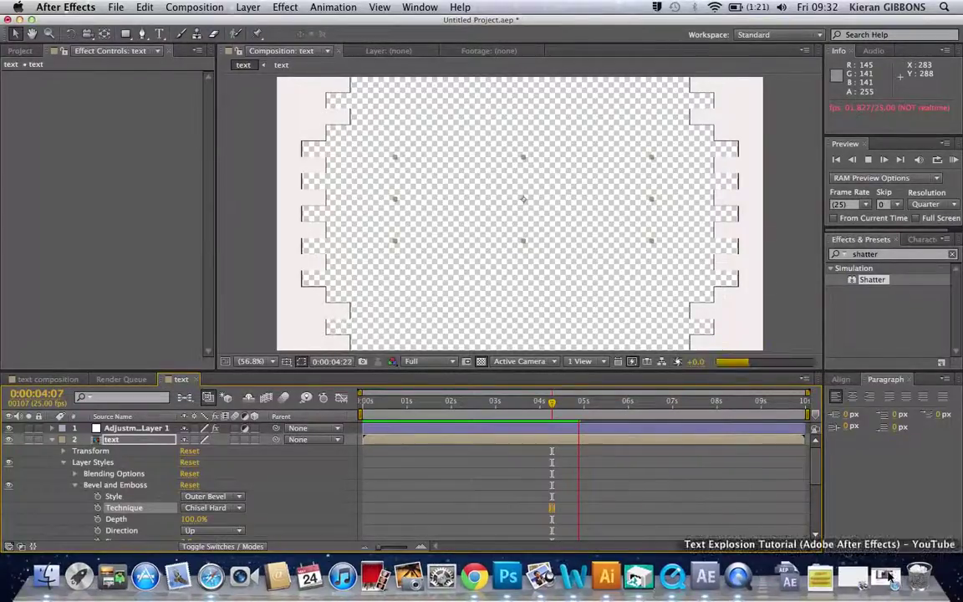
left_click(855, 577)
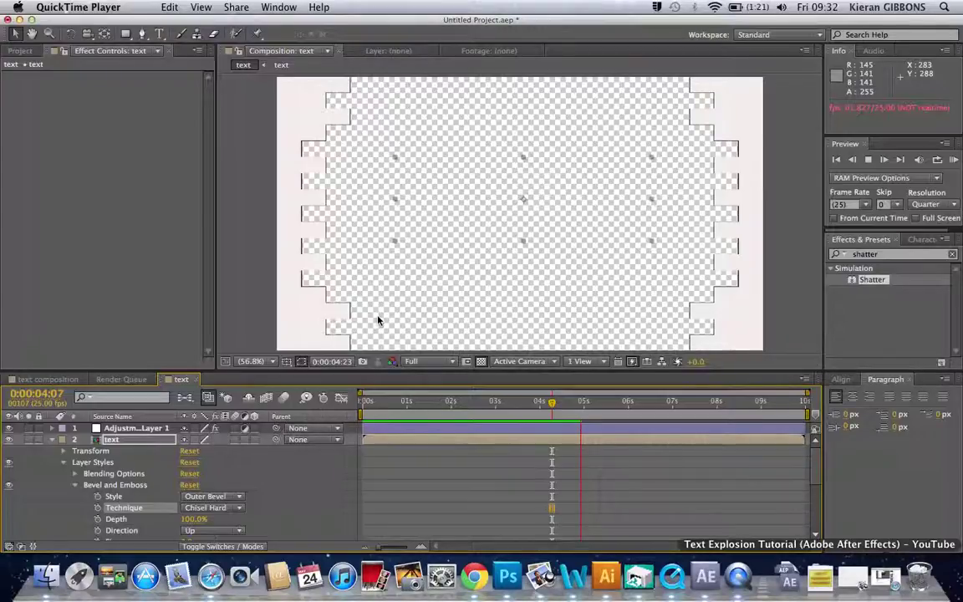